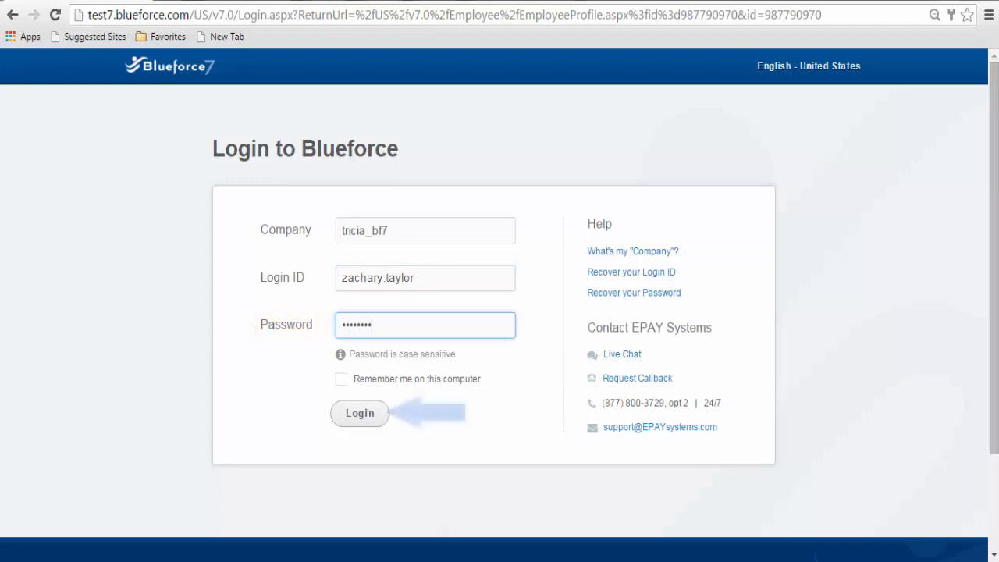
# - Enter the account password and submit the Blueforce7 login
pyautogui.write('*')
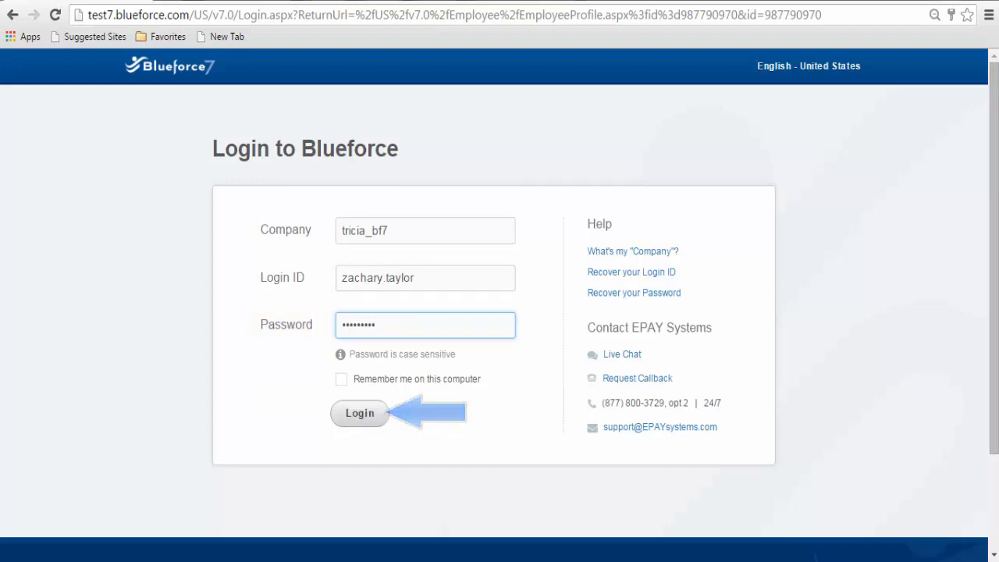
pyautogui.click(360, 414)
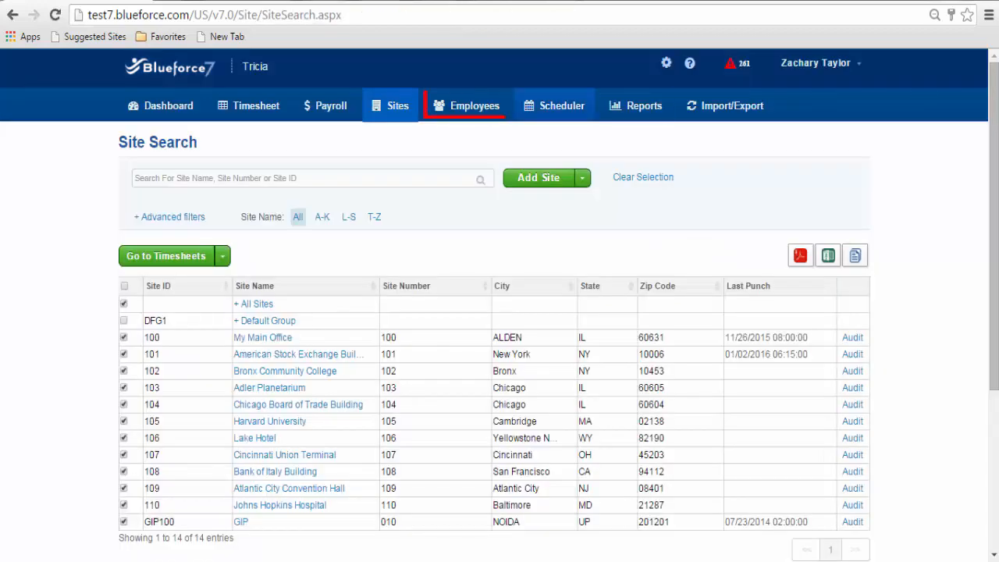
# - Go to Employees > Employee Search and bring up the advanced filter criteria for the John results
pyautogui.click(468, 105)
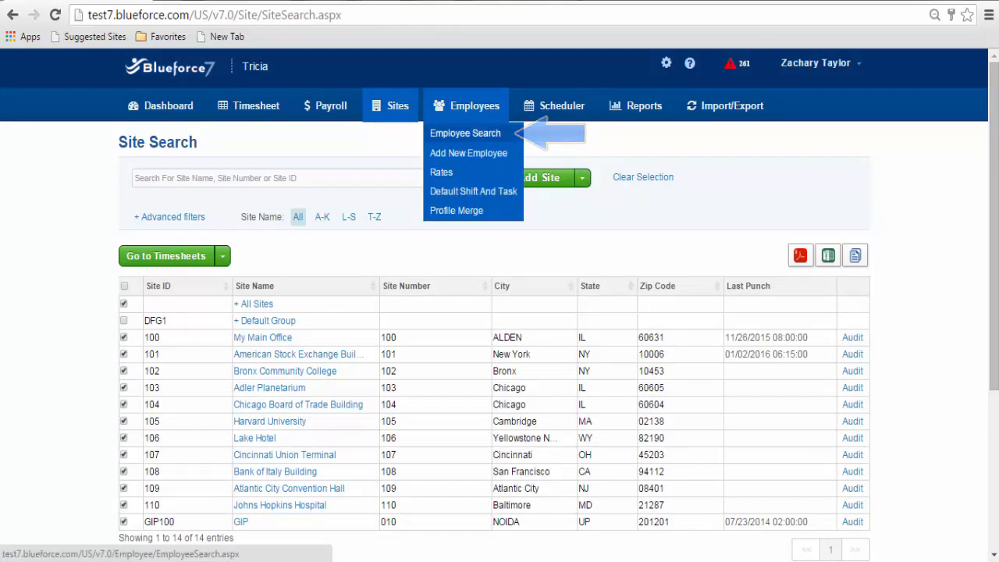
pyautogui.click(465, 133)
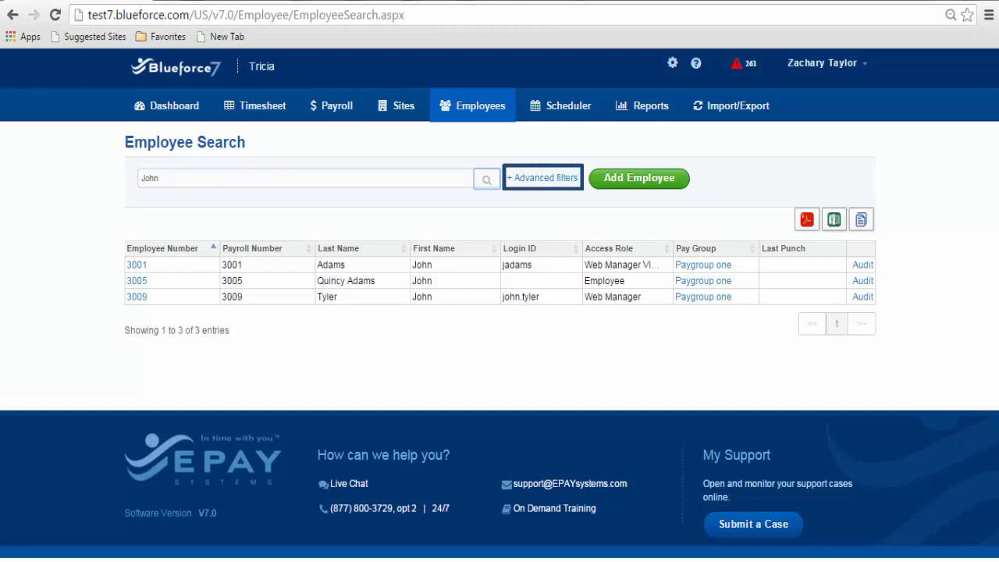
pyautogui.click(545, 178)
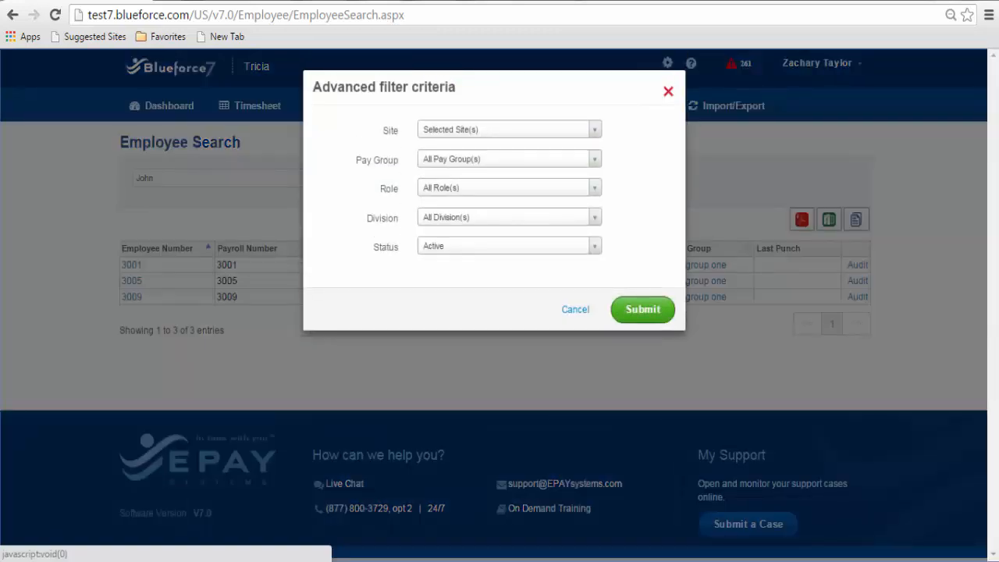
# - Keep the default Site, Pay Group, Role, Division and Active Status filters, then submit to list all employees
pyautogui.click(594, 129)
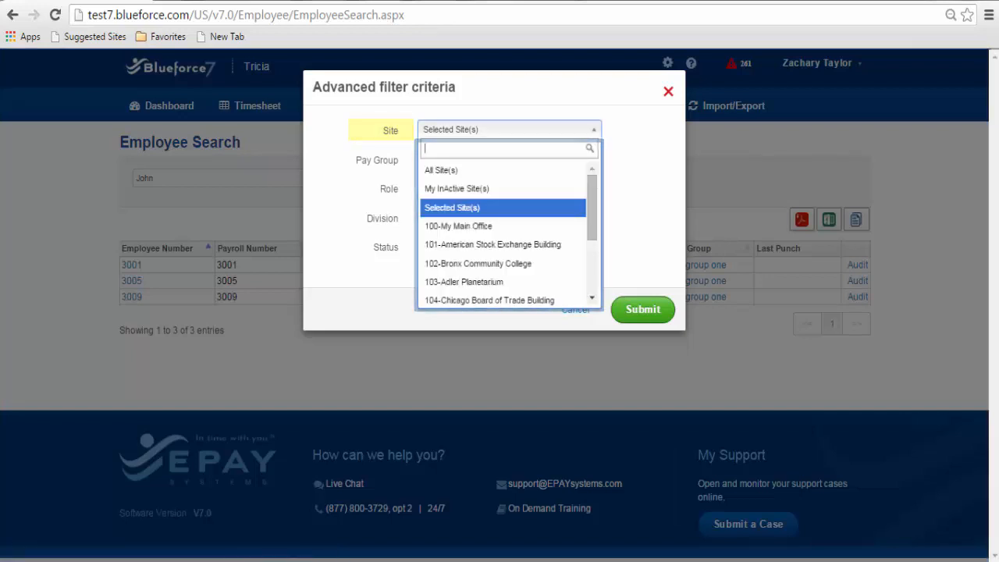
pyautogui.click(594, 159)
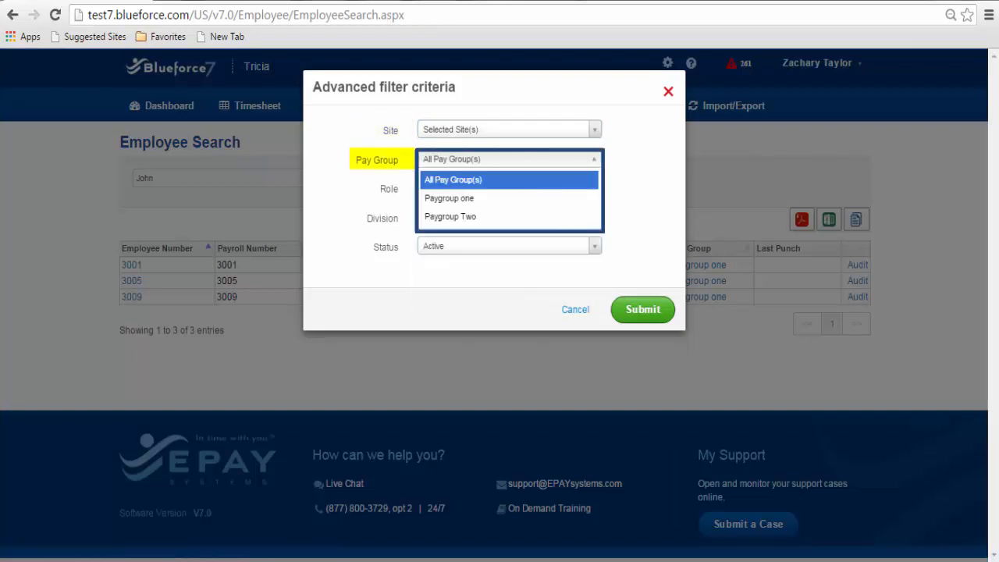
pyautogui.click(509, 181)
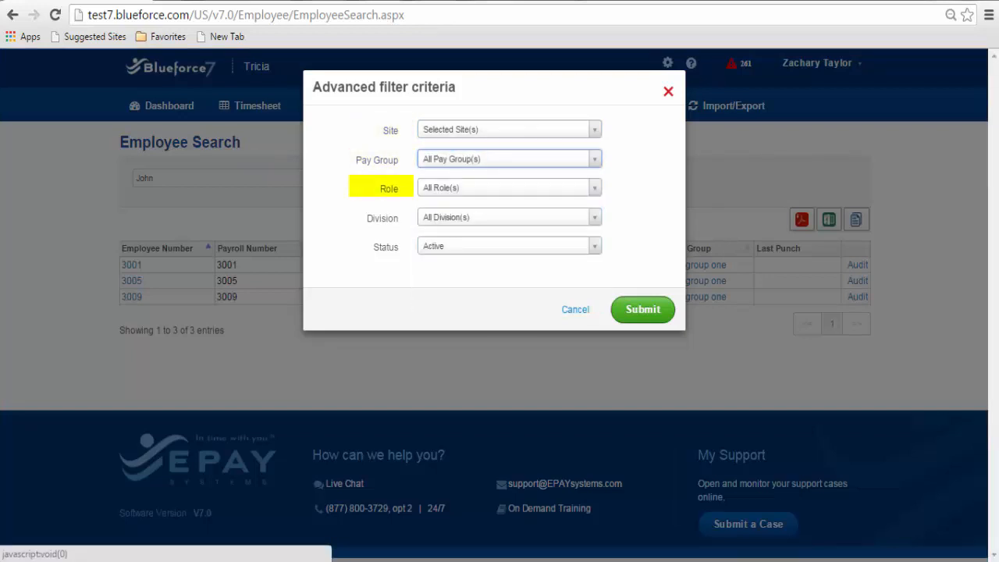
pyautogui.click(509, 188)
pyautogui.click(509, 209)
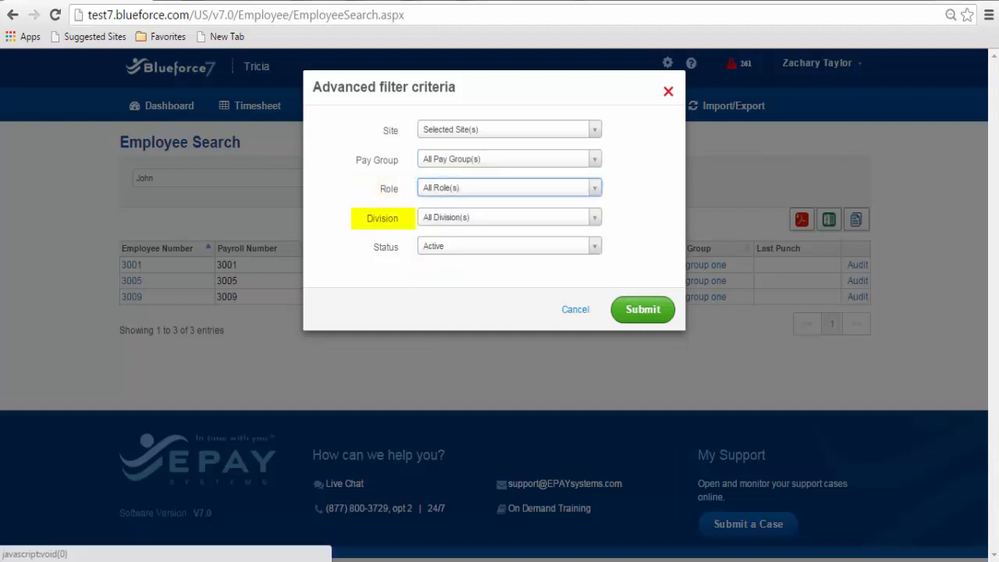
pyautogui.click(509, 218)
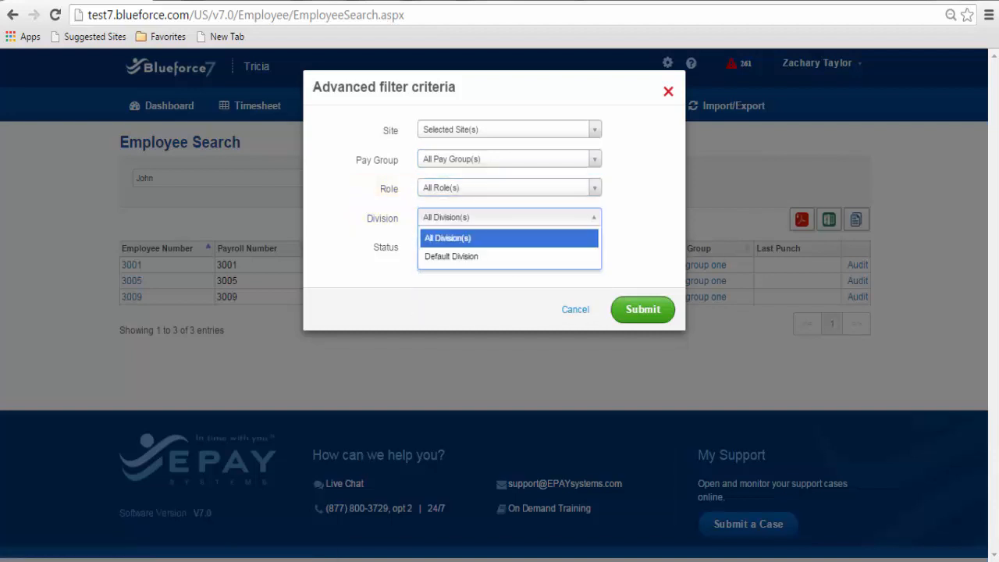
pyautogui.click(509, 238)
pyautogui.click(509, 245)
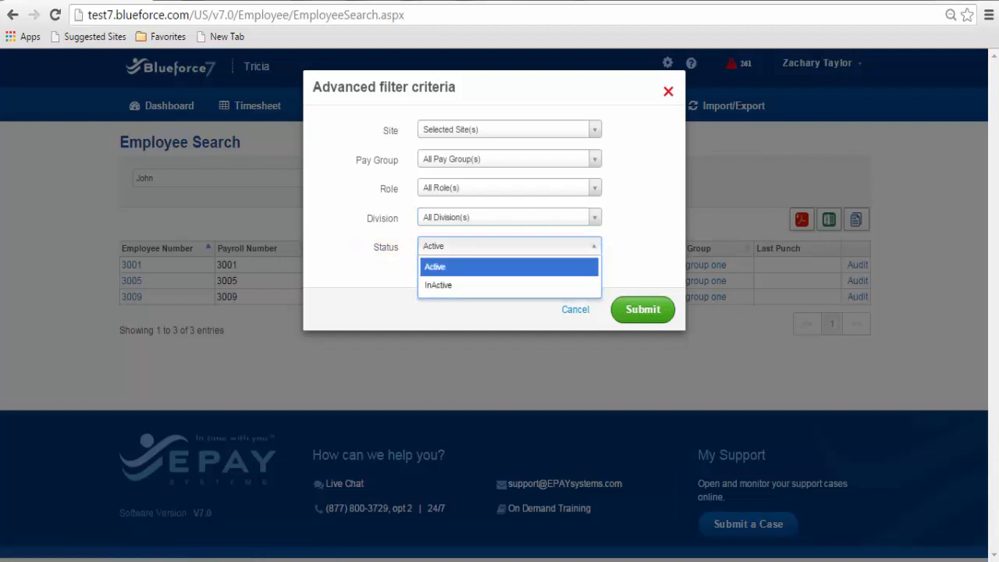
pyautogui.click(509, 245)
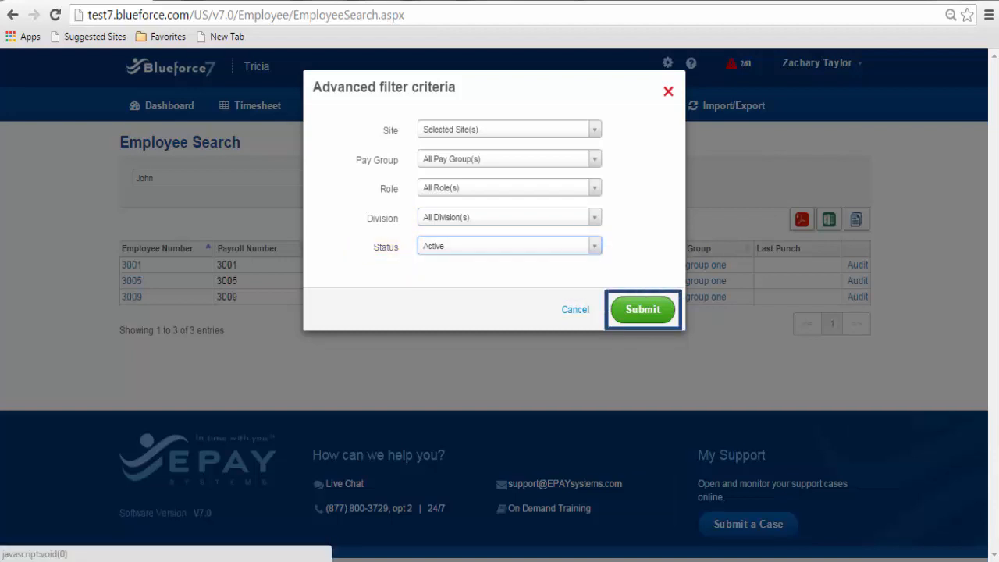
pyautogui.click(643, 309)
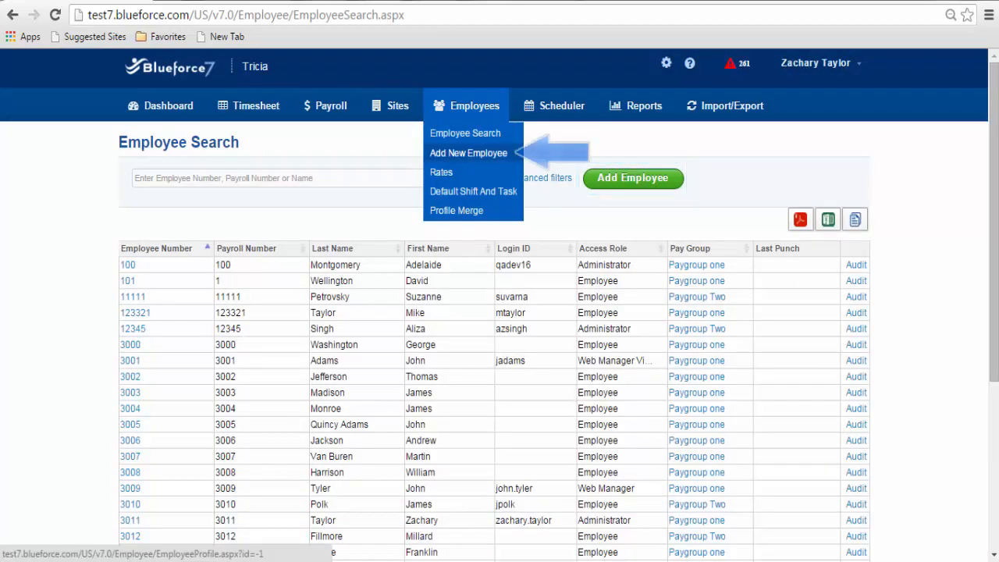
# - Start a new employee profile and enter the employee's last and first names
pyautogui.click(469, 153)
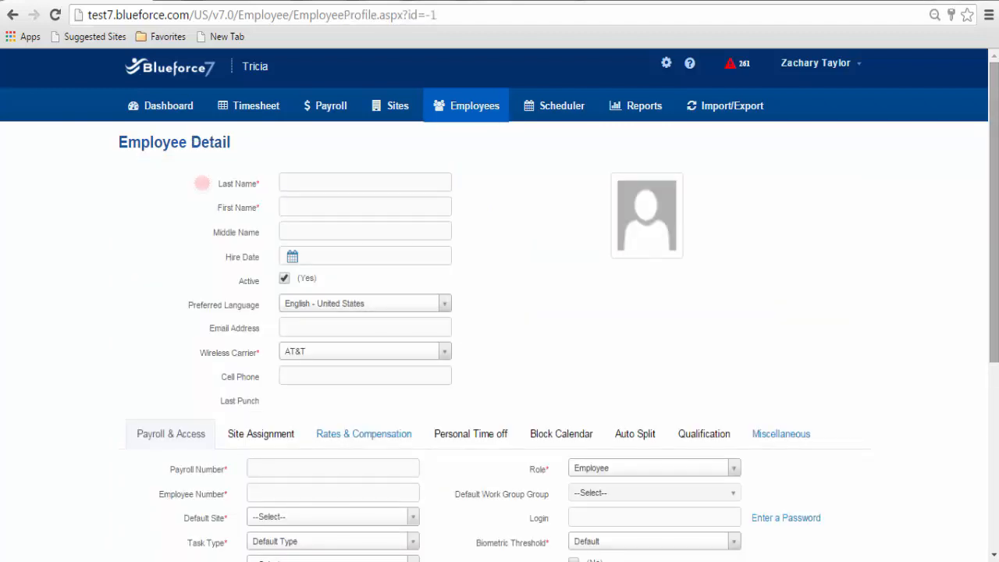
pyautogui.moveTo(993, 213); pyautogui.dragTo(993, 279)
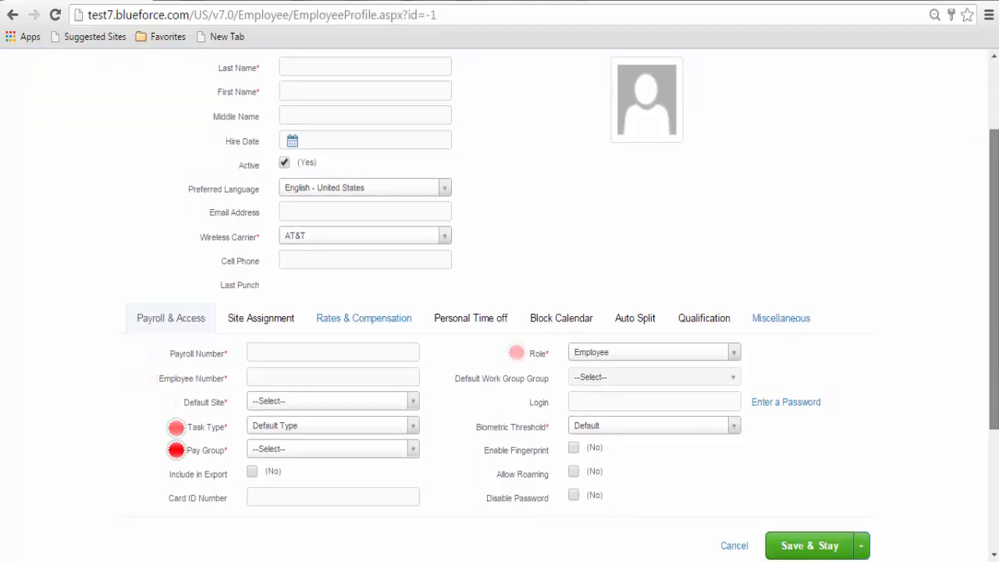
pyautogui.moveTo(993, 278); pyautogui.dragTo(994, 213)
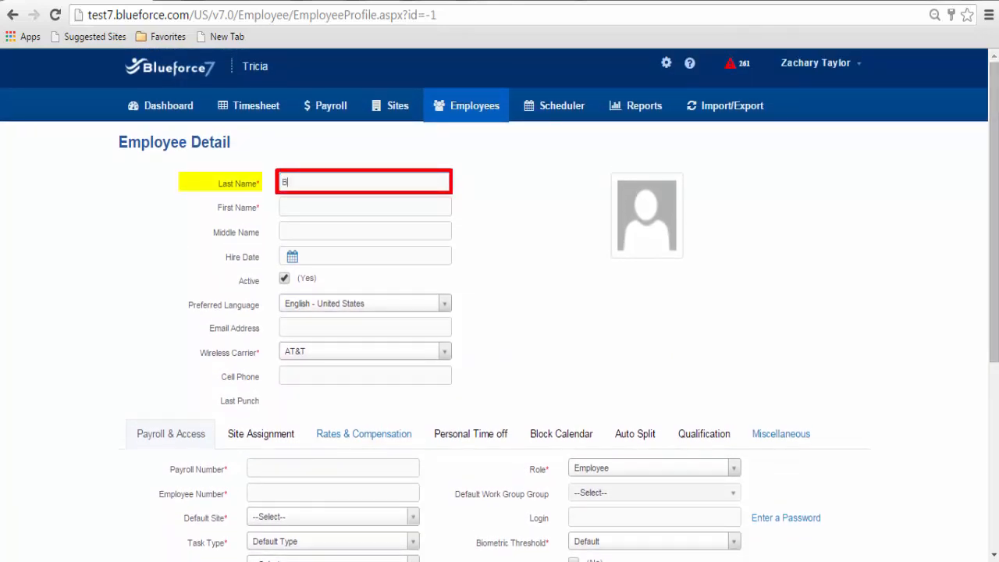
pyautogui.press('Tab')
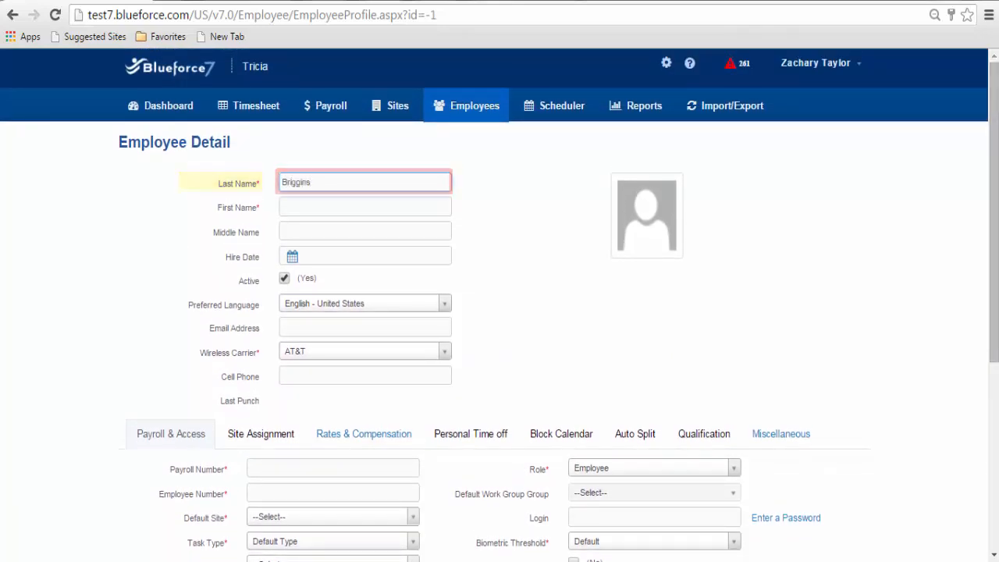
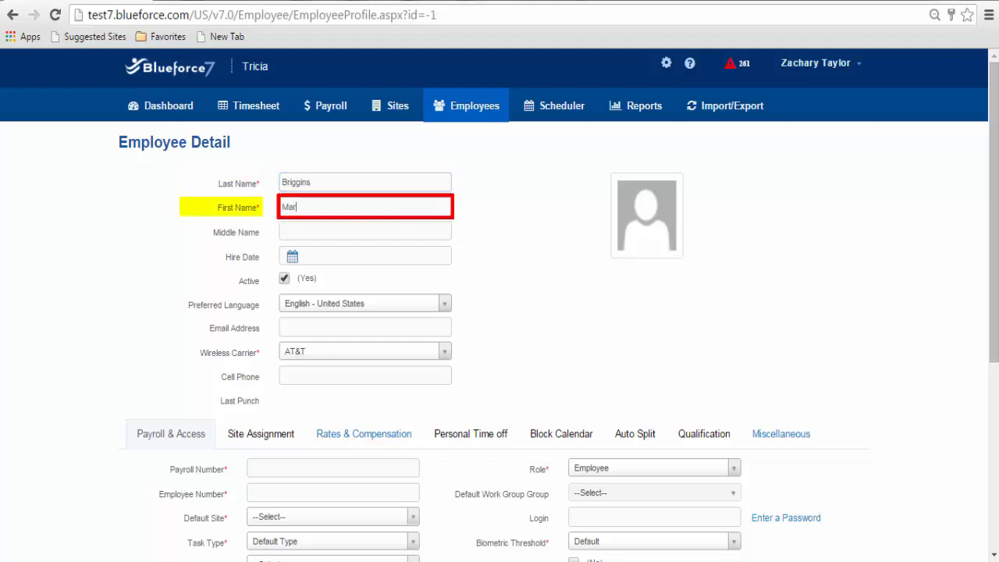
pyautogui.press('Tab')
pyautogui.press('Tab')
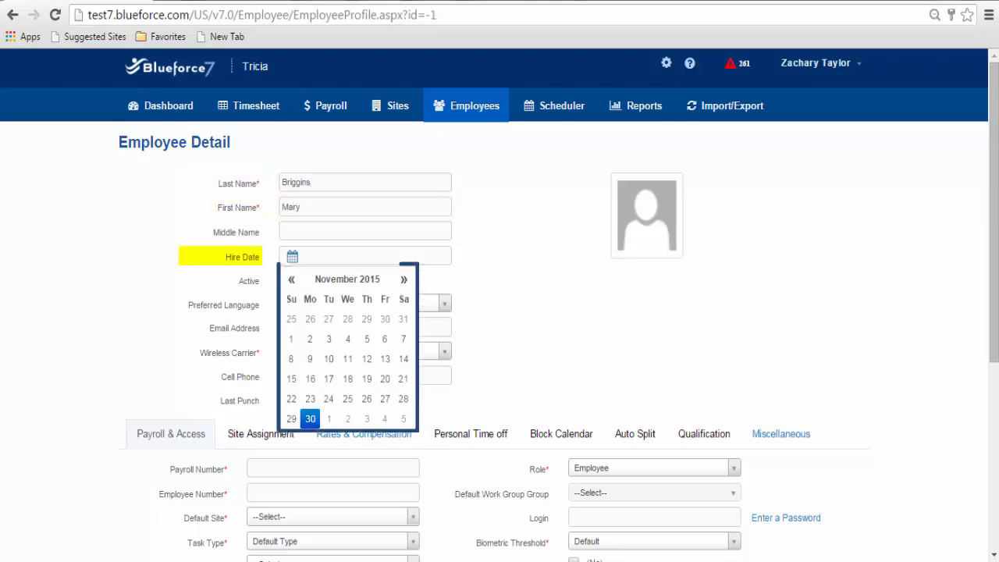
# - Set the Hire Date to July 1, 2015 in the calendar
pyautogui.click(291, 279)
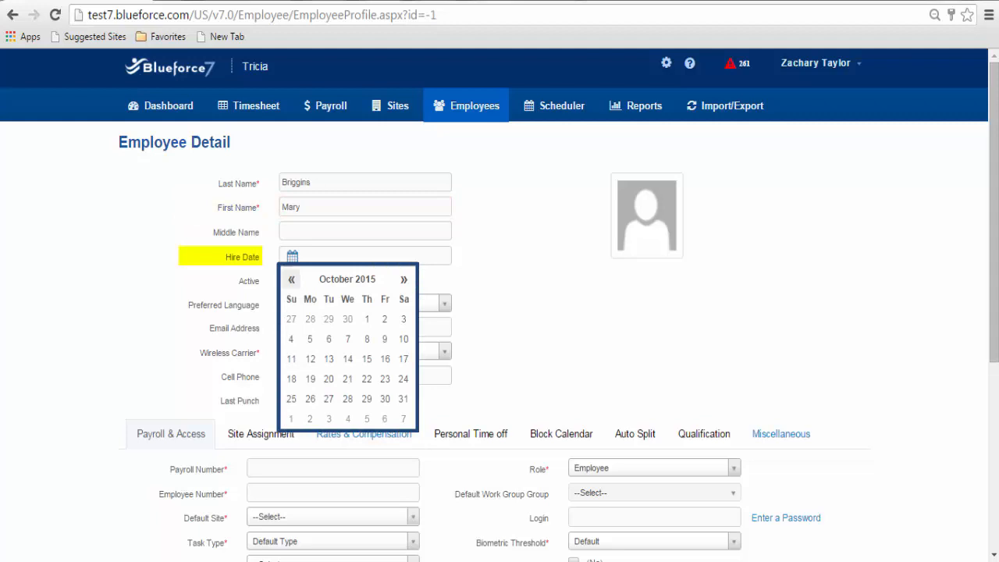
pyautogui.click(291, 278)
pyautogui.click(291, 279)
pyautogui.click(292, 279)
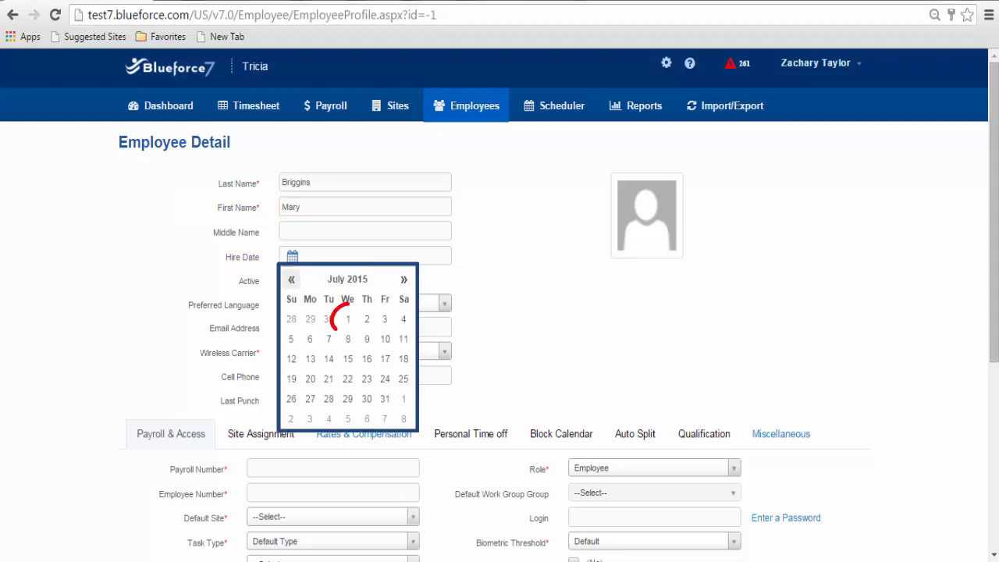
pyautogui.click(348, 318)
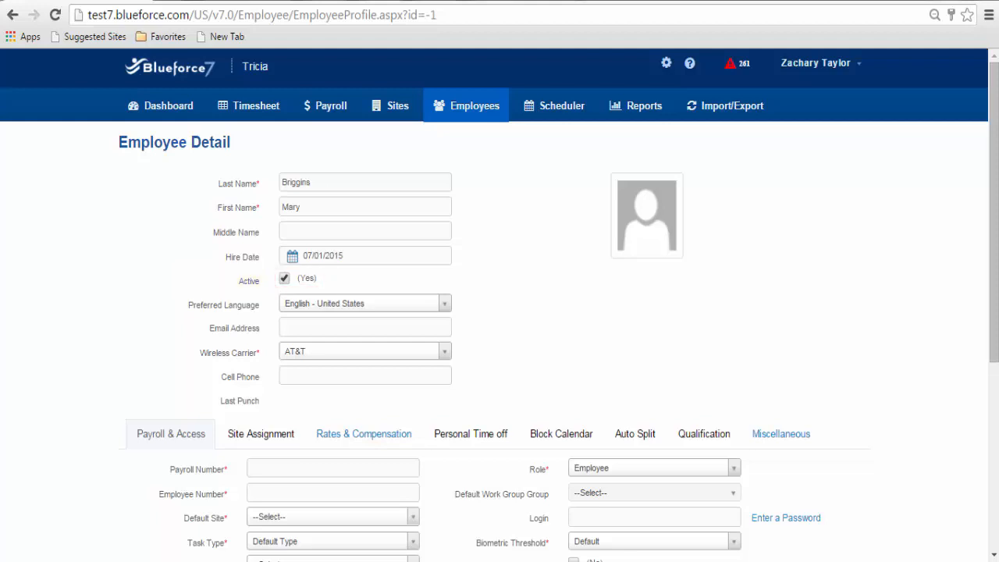
# - Keep English - United States as preferred language and enter the employee's e-mail address
pyautogui.click(444, 304)
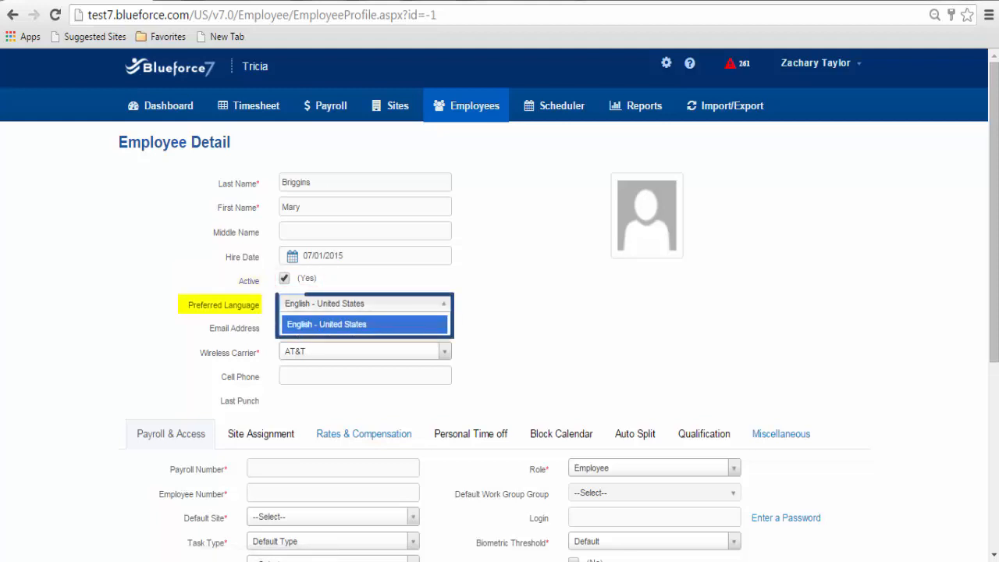
pyautogui.click(444, 303)
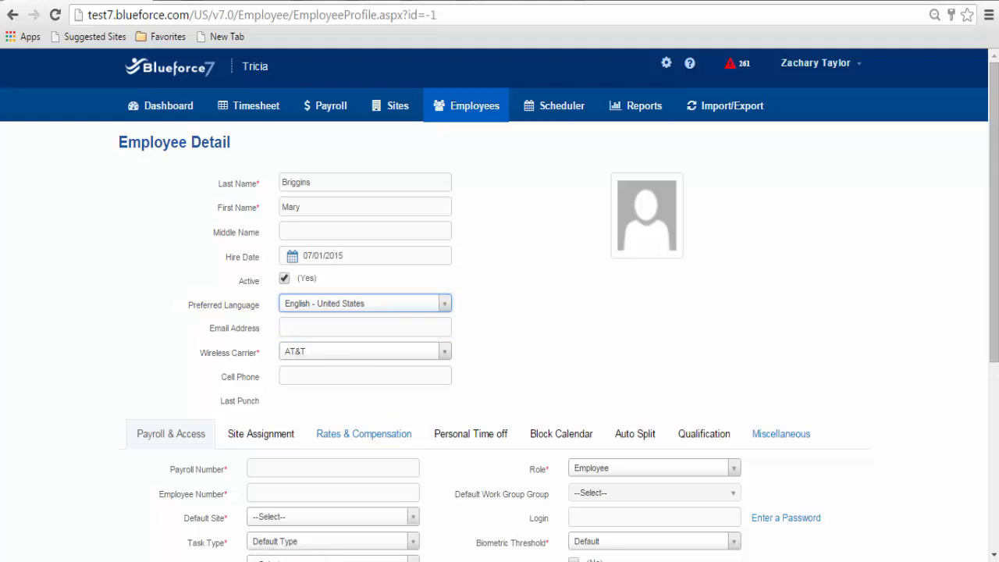
pyautogui.press('Tab')
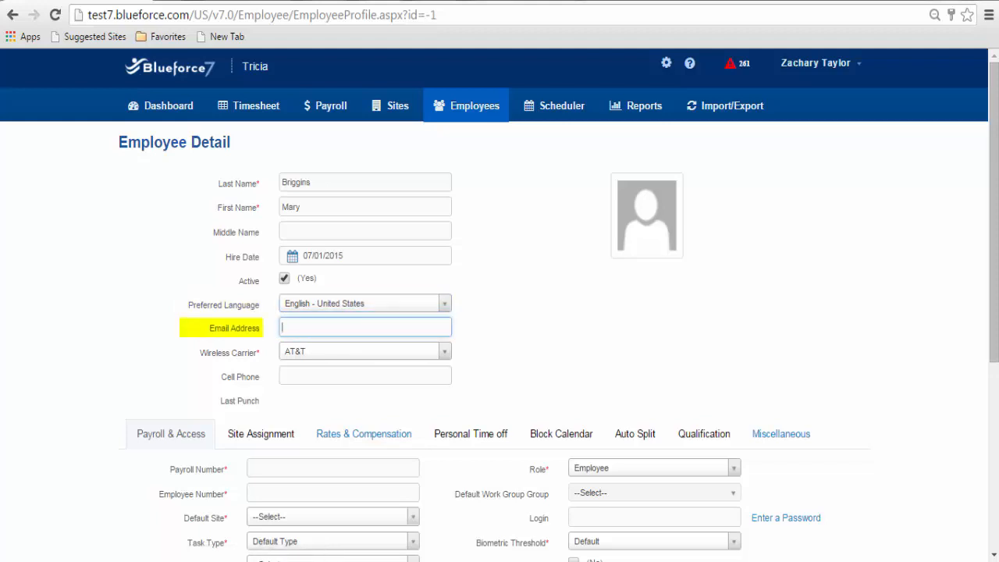
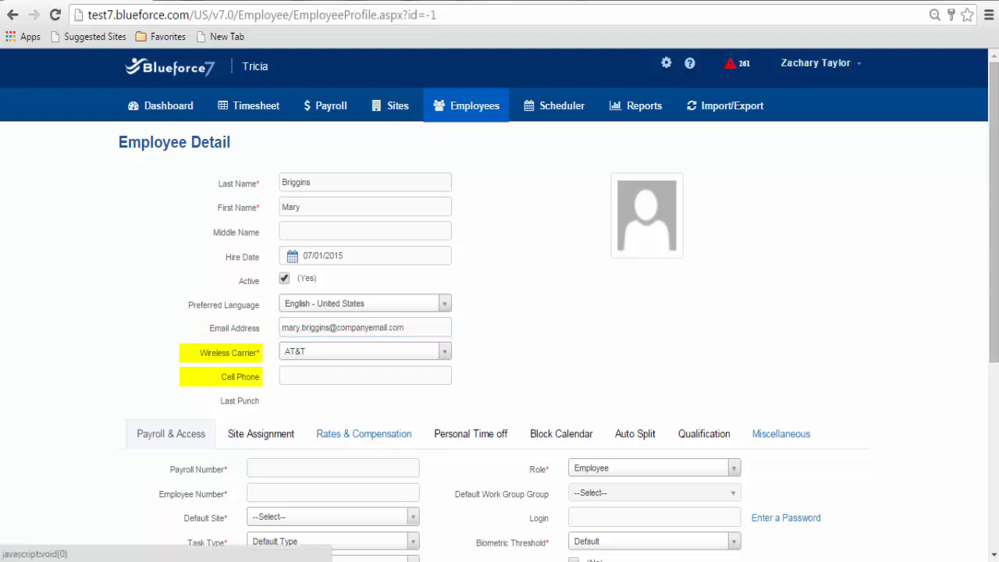
# - Choose Verizon Wireless as the wireless carrier and enter the employee's cell phone number
pyautogui.click(365, 351)
pyautogui.click(316, 484)
pyautogui.click(366, 376)
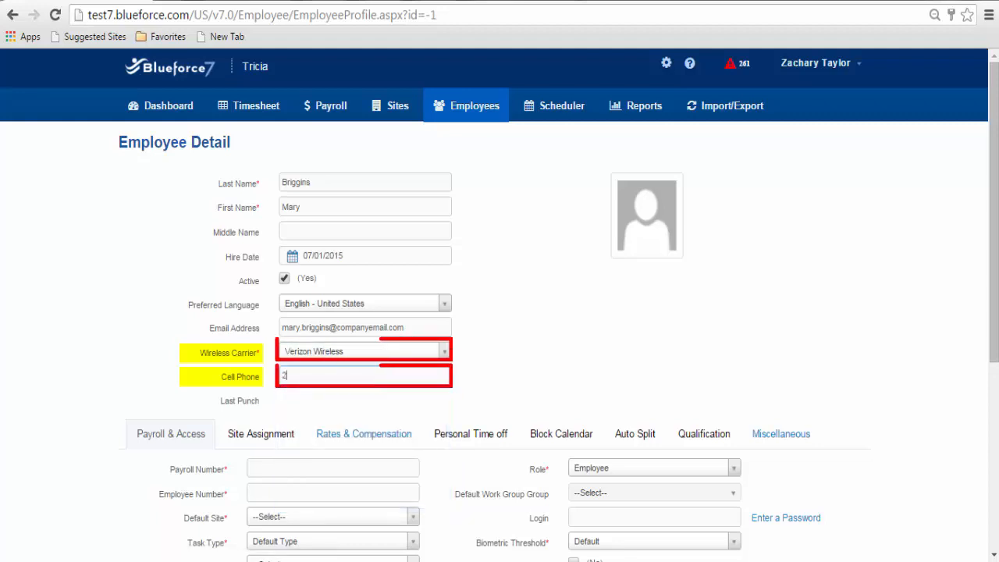
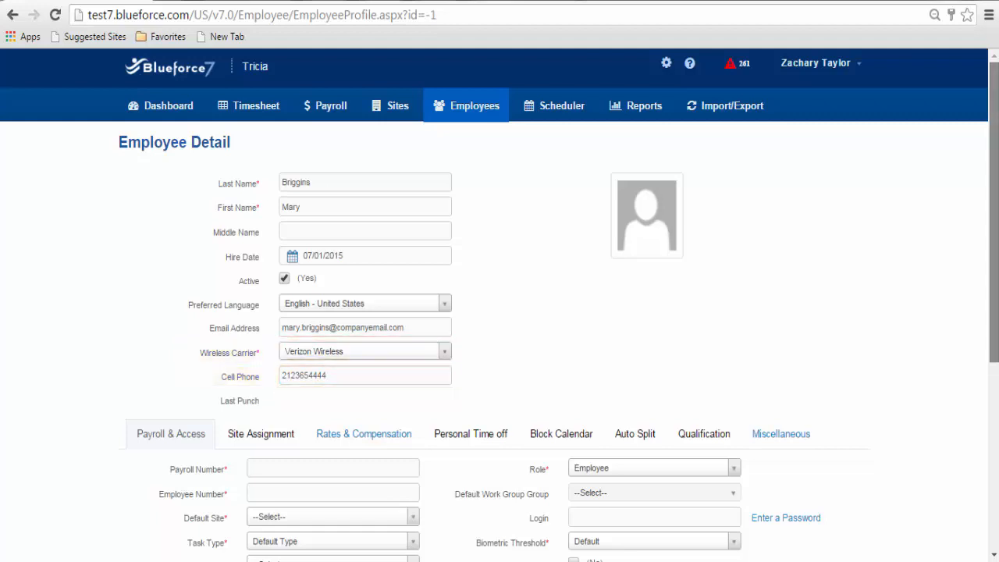
pyautogui.scroll(-2, 499, 312)
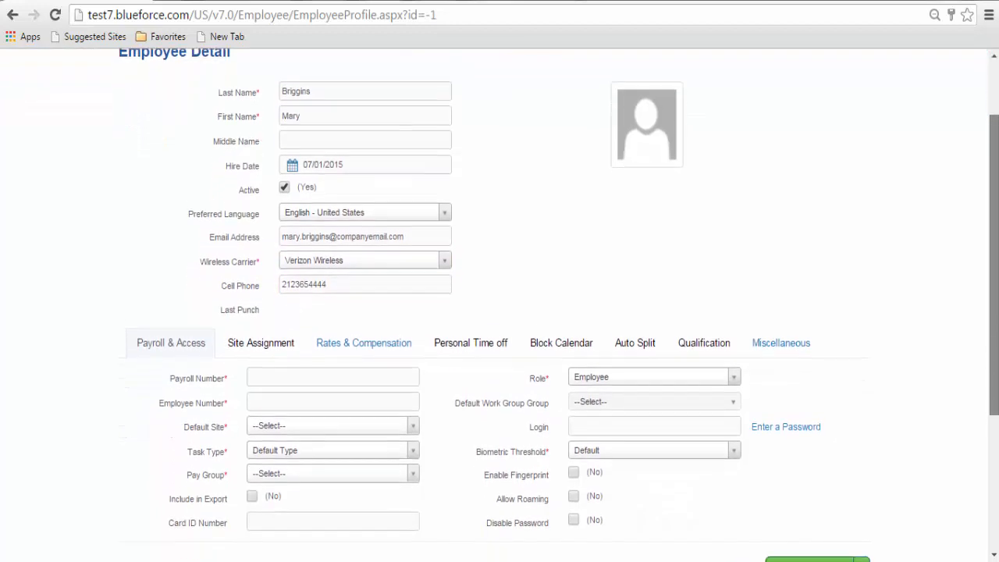
# - Fill in the employee's payroll number and employee number
pyautogui.moveTo(993, 296); pyautogui.dragTo(993, 312)
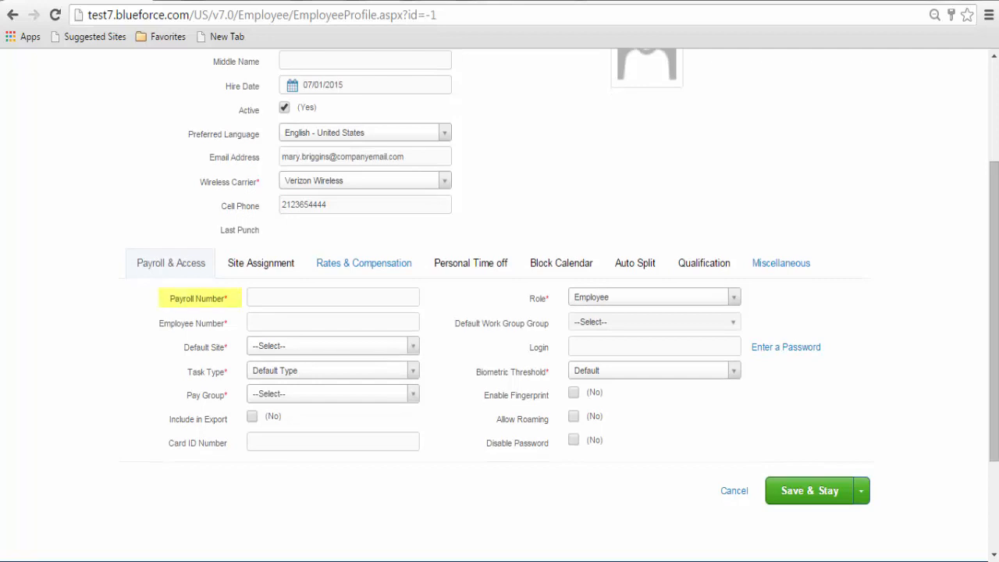
pyautogui.click(332, 298)
pyautogui.write('6005')
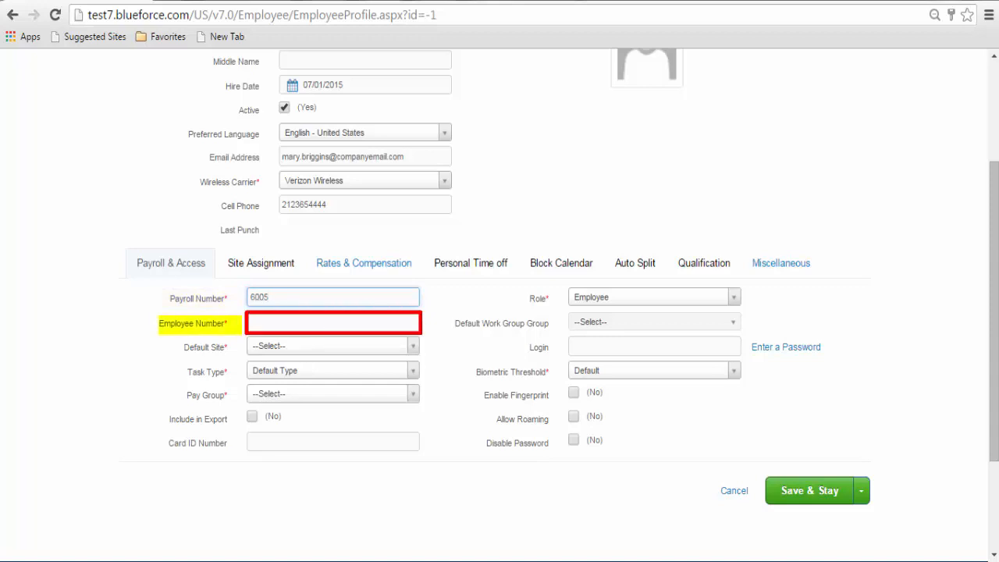
pyautogui.write('AB')
pyautogui.press('Tab')
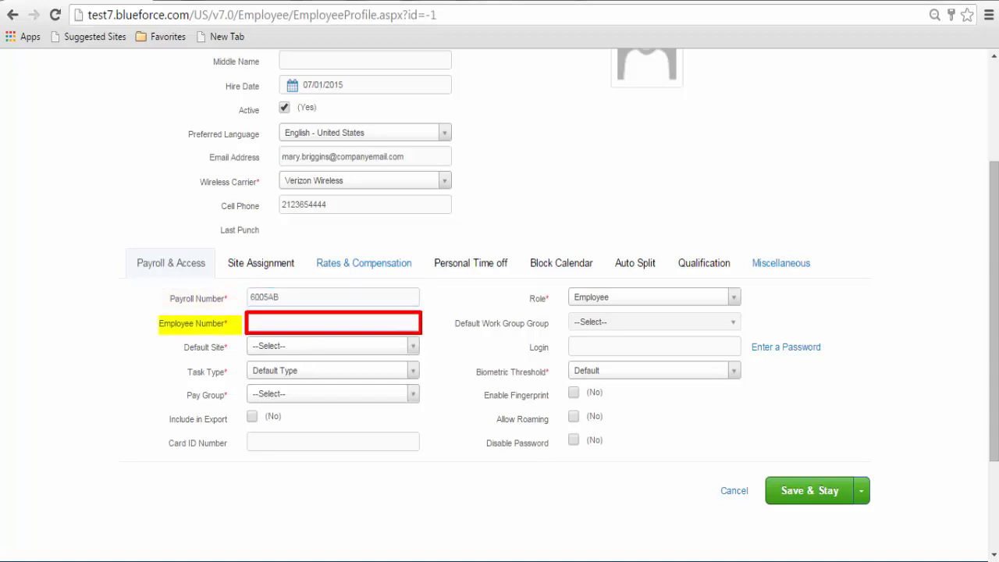
pyautogui.write('6005')
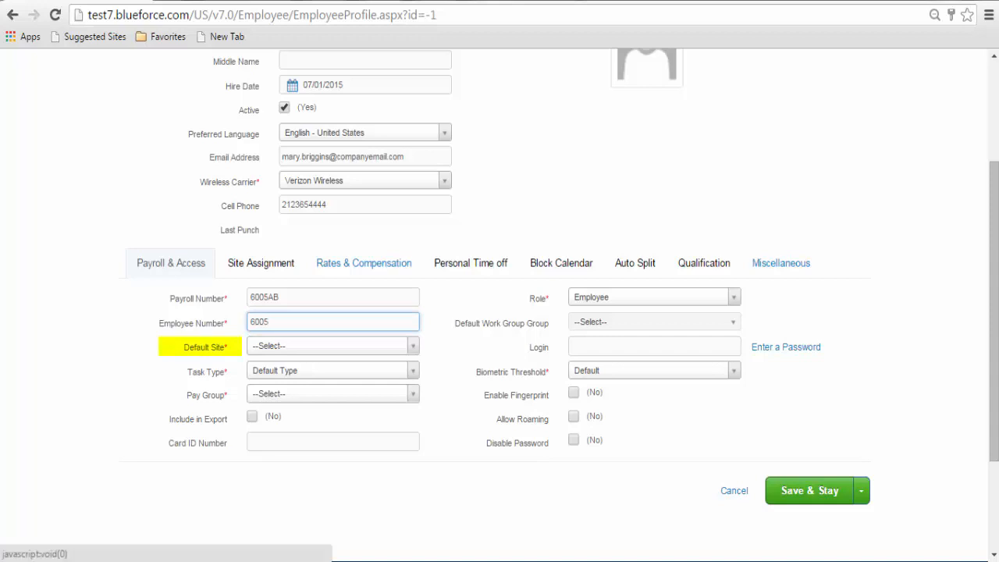
# - Set Default Site to 103-Adler Planetarium, keep Default Type, choose Paygroup Two, and tick Include in Export
pyautogui.click(412, 346)
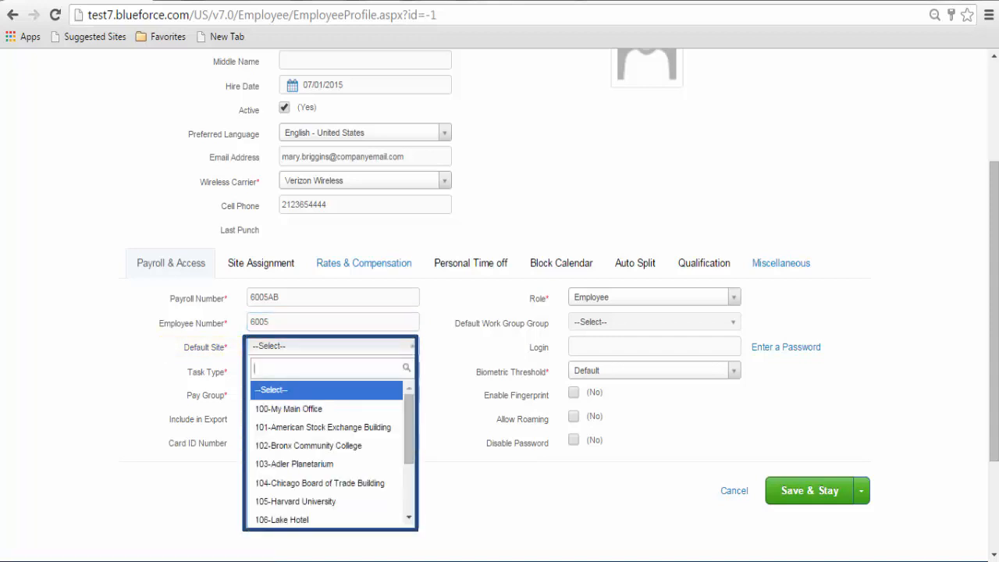
pyautogui.press('Down')
pyautogui.press('Down')
pyautogui.press('Down')
pyautogui.press('Down')
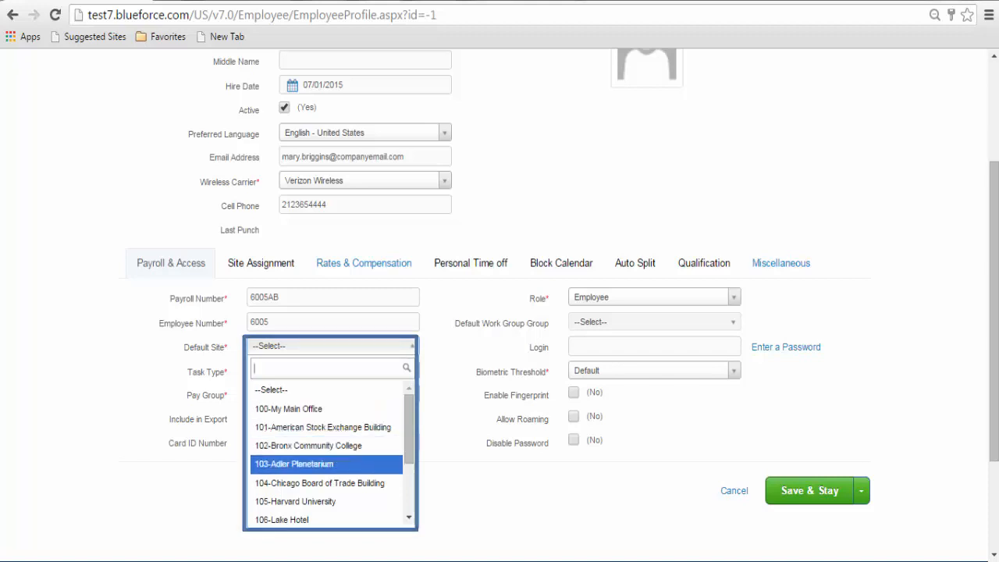
pyautogui.click(294, 465)
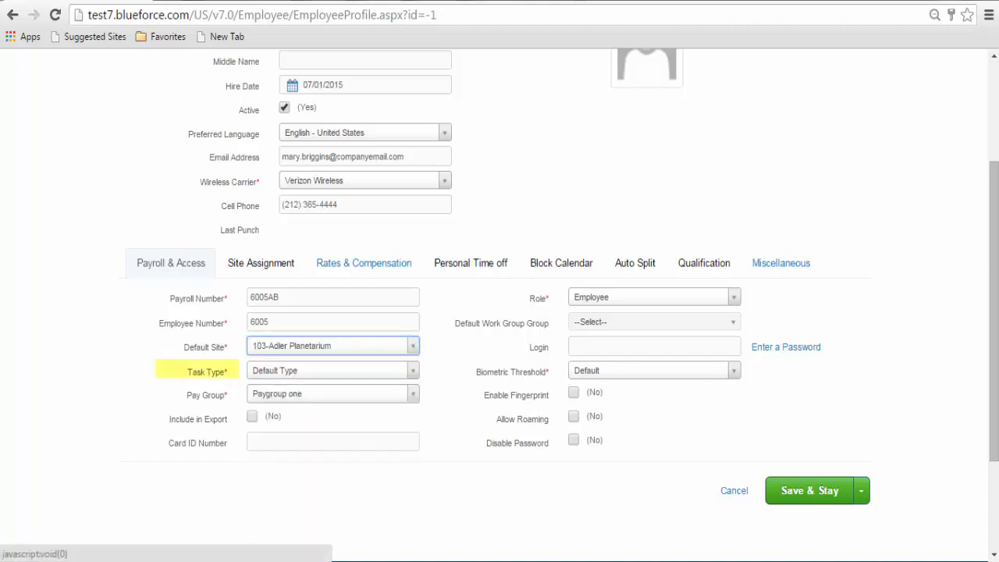
pyautogui.click(333, 371)
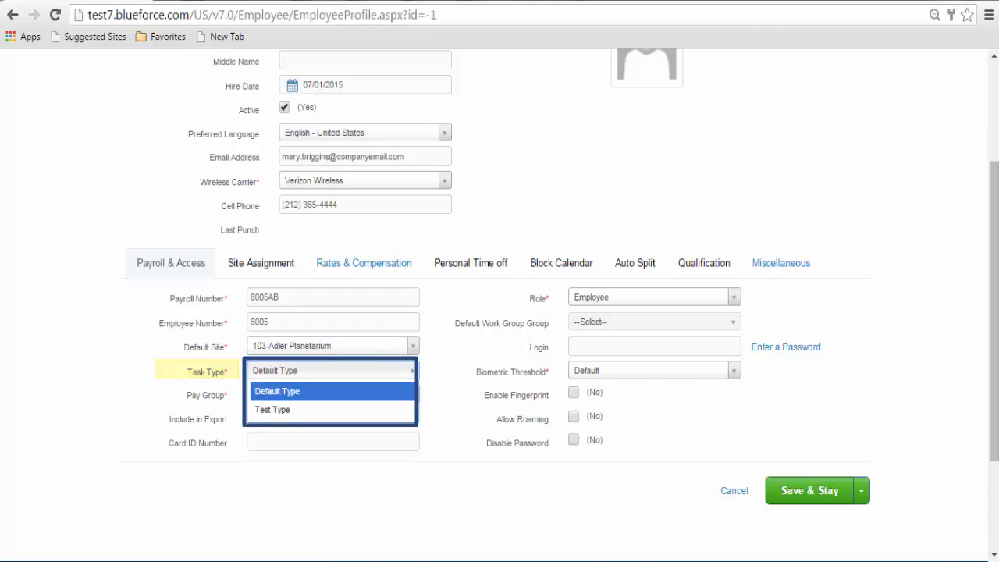
pyautogui.click(277, 391)
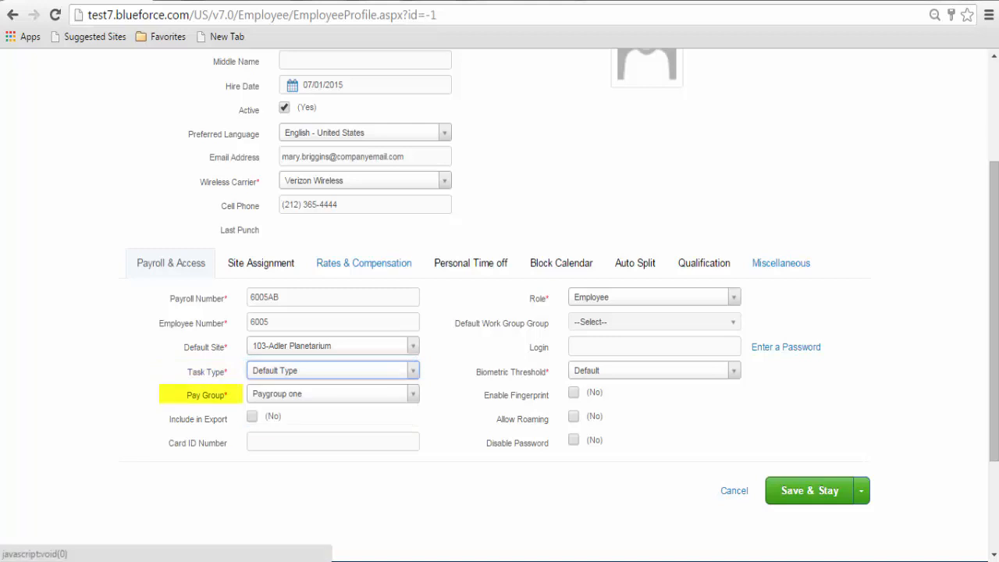
pyautogui.click(334, 394)
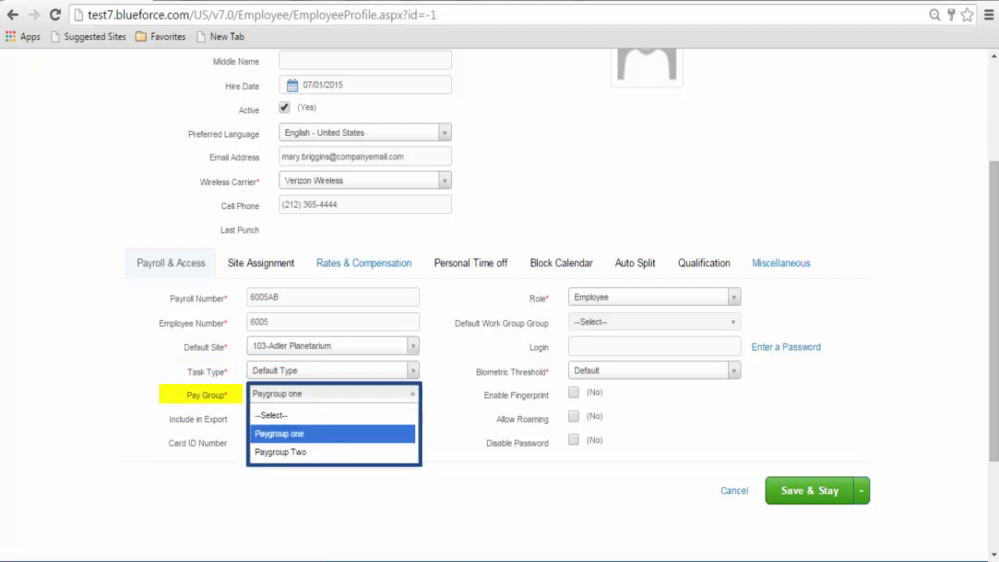
pyautogui.click(281, 452)
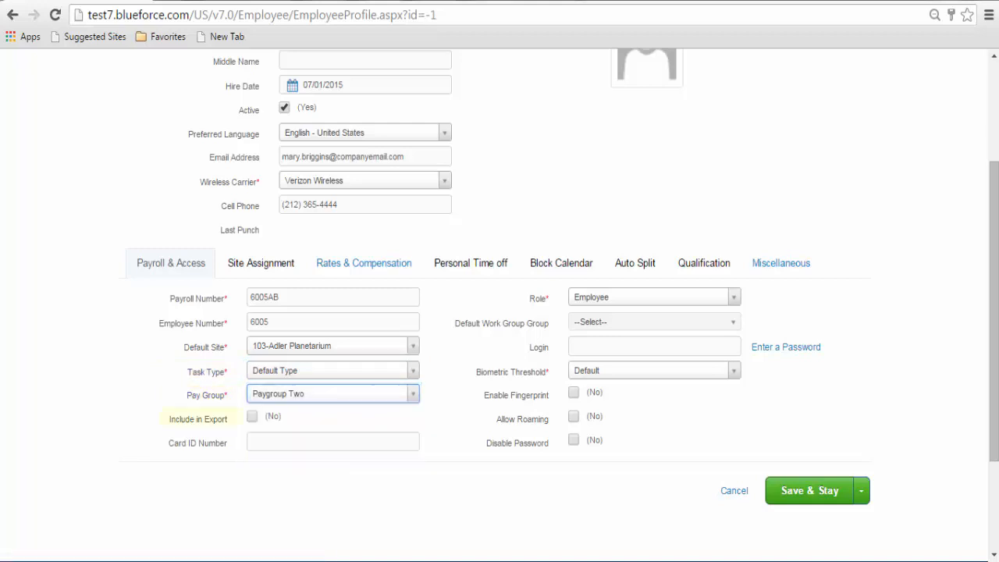
pyautogui.click(252, 416)
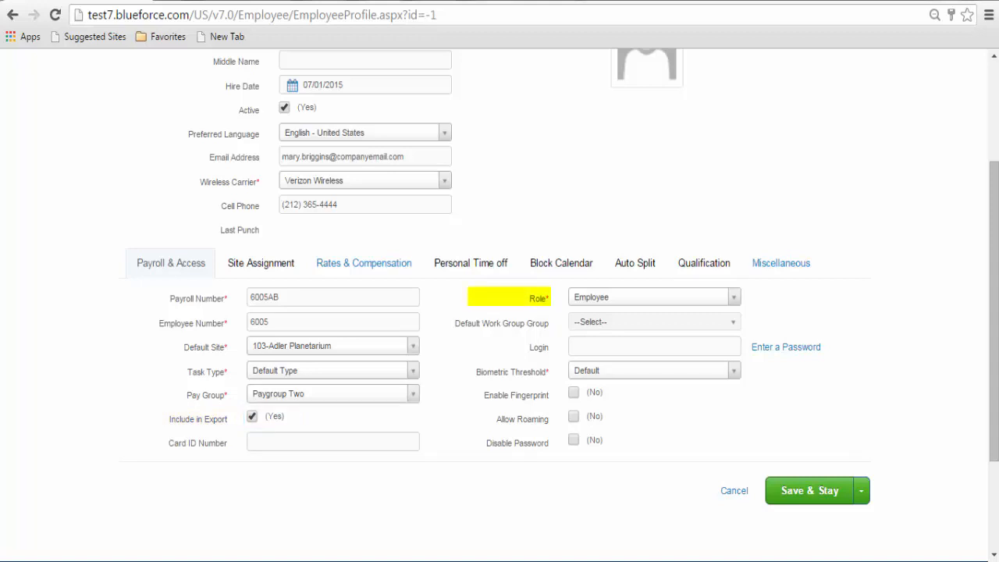
# - Set the employee's role to Web Manager and enter the employee's login
pyautogui.click(656, 298)
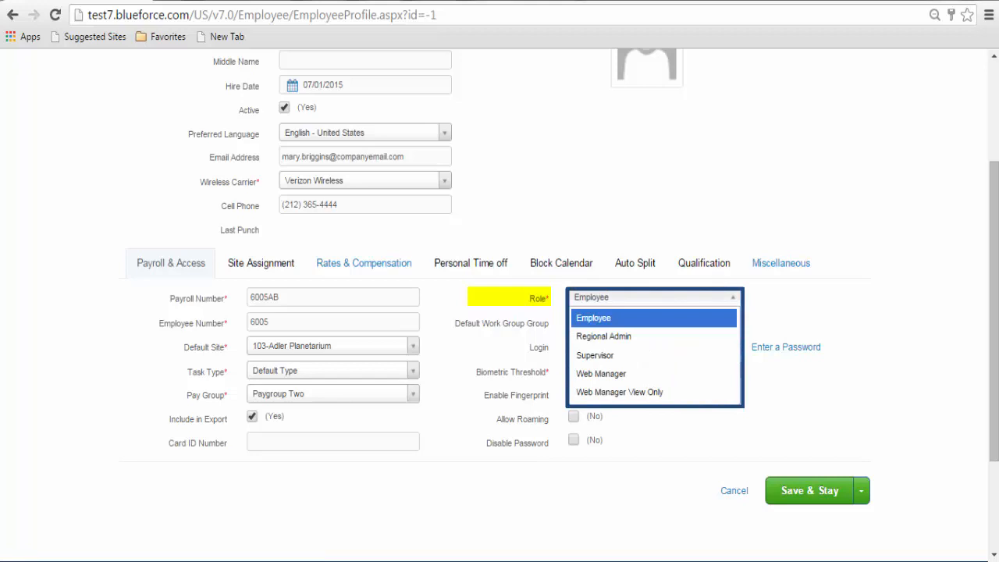
pyautogui.press('Down')
pyautogui.press('Down')
pyautogui.press('Down')
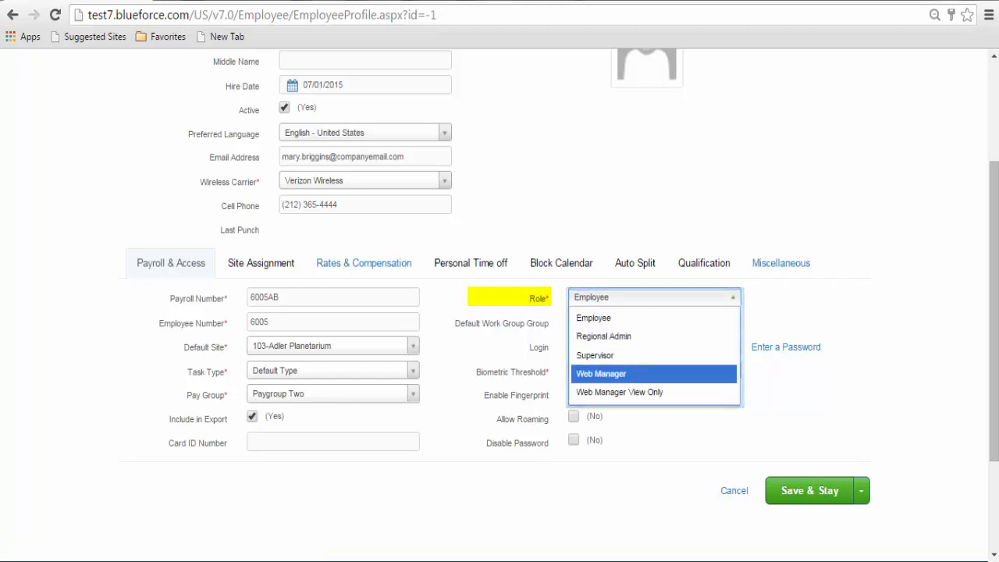
pyautogui.press('Return')
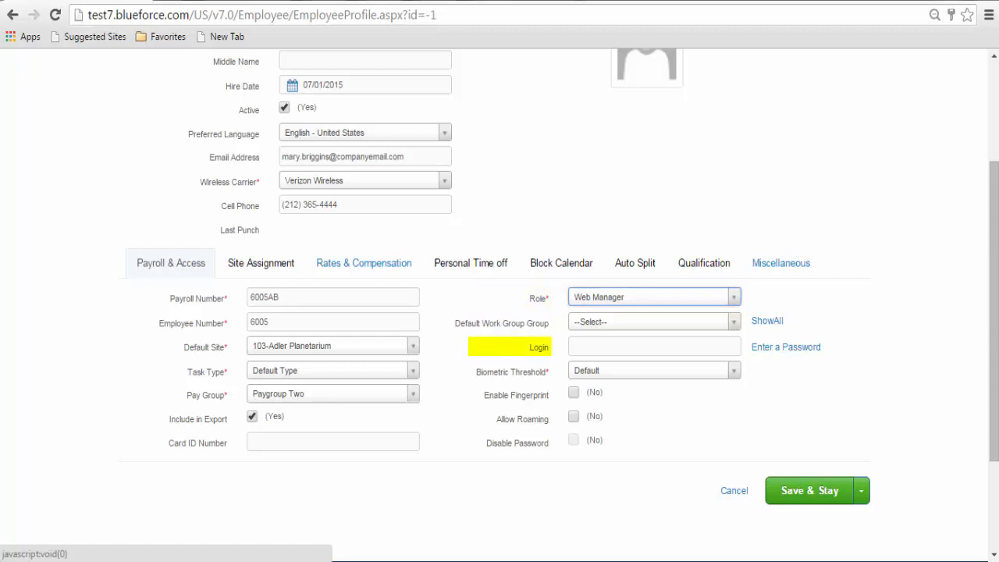
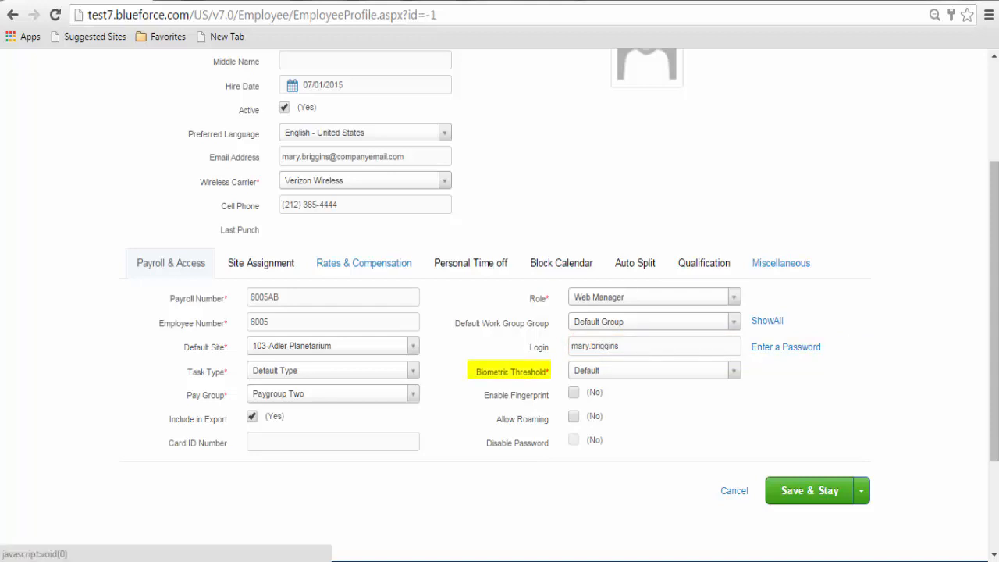
# - Set Biometric Threshold to Low and tick Enable Fingerprint
pyautogui.click(733, 371)
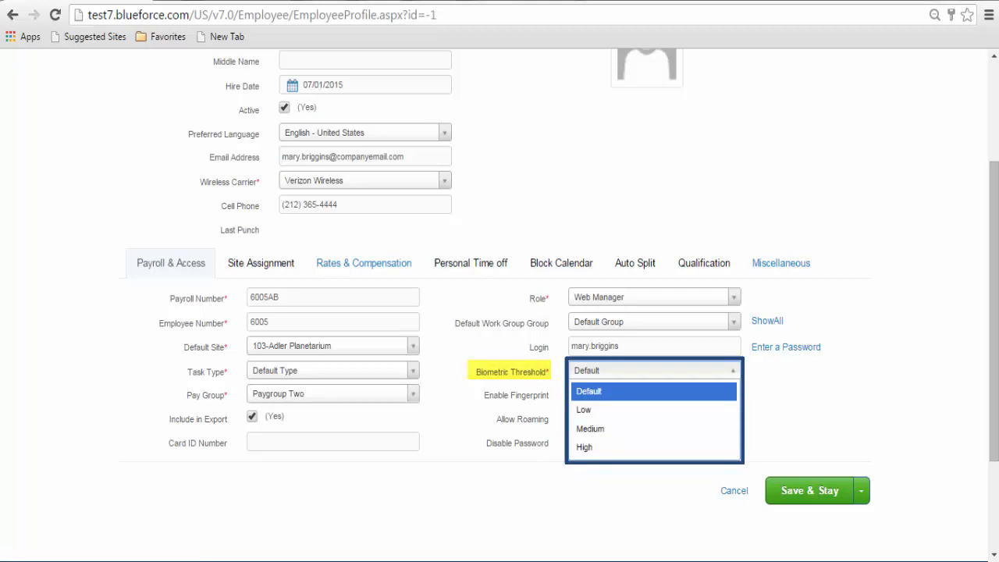
pyautogui.click(652, 410)
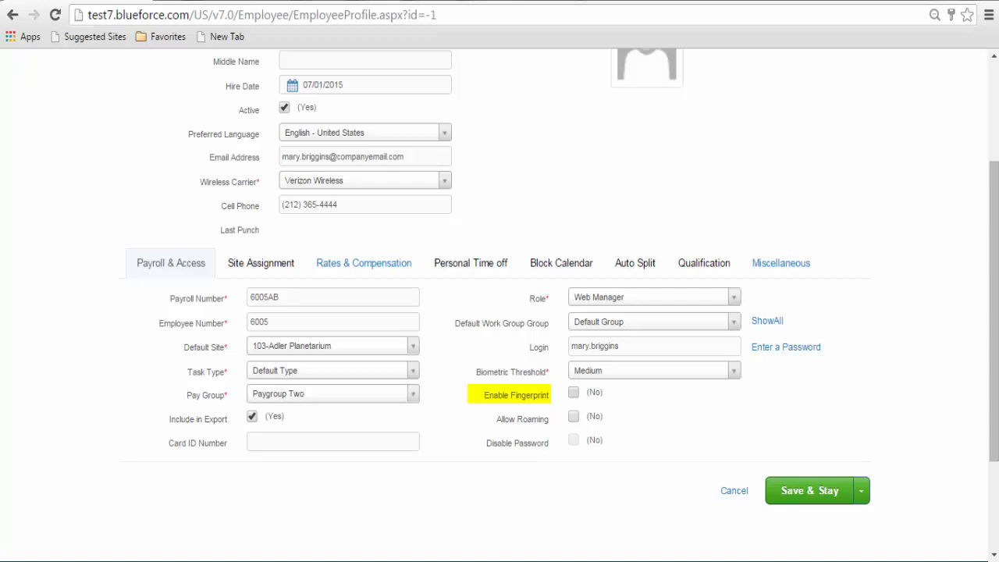
pyautogui.click(573, 393)
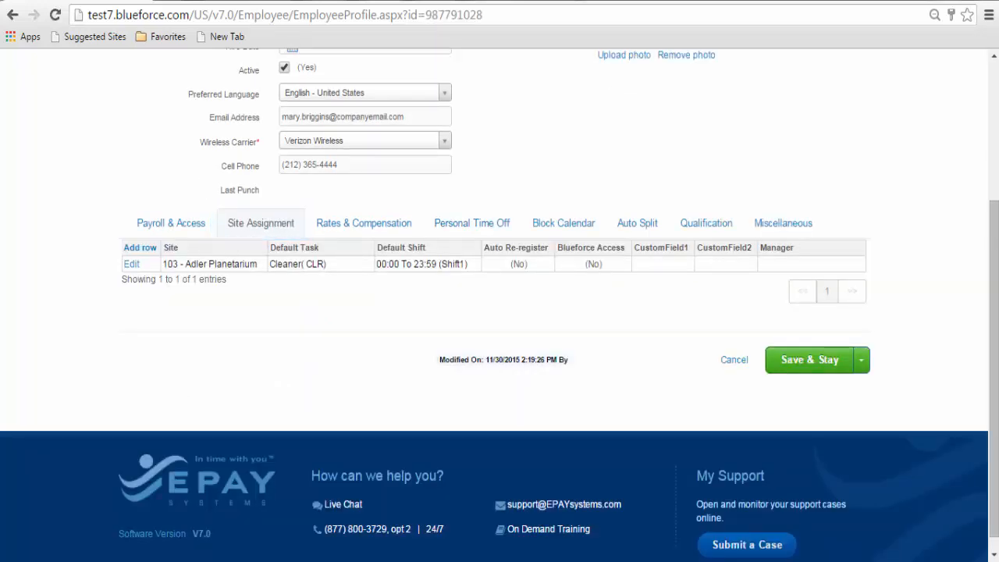
# - Add a site assignment for 106 - Lake Hotel with Security (SEC), the 00:00 To 23:59 shift, and Blueforce Access
pyautogui.click(140, 248)
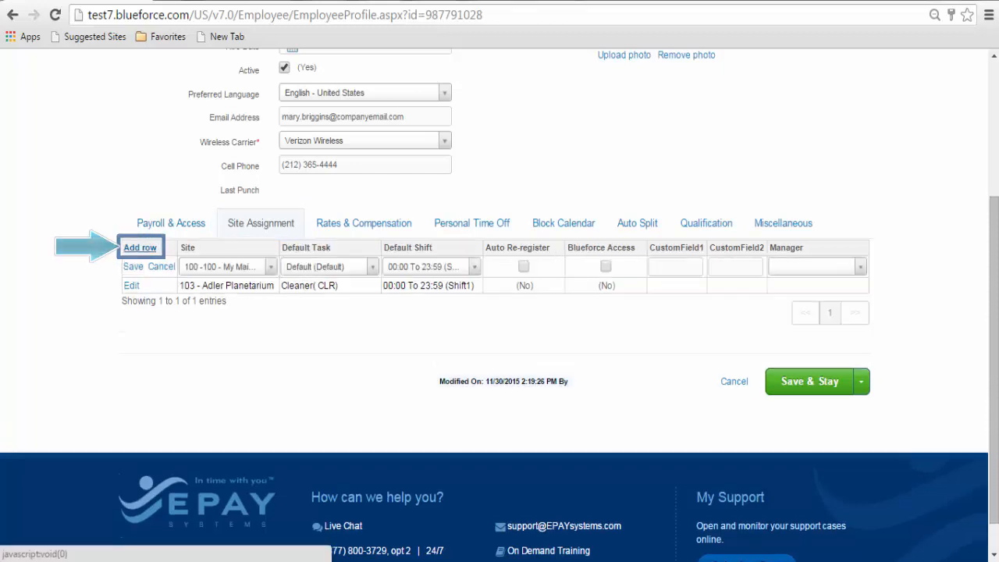
pyautogui.click(270, 267)
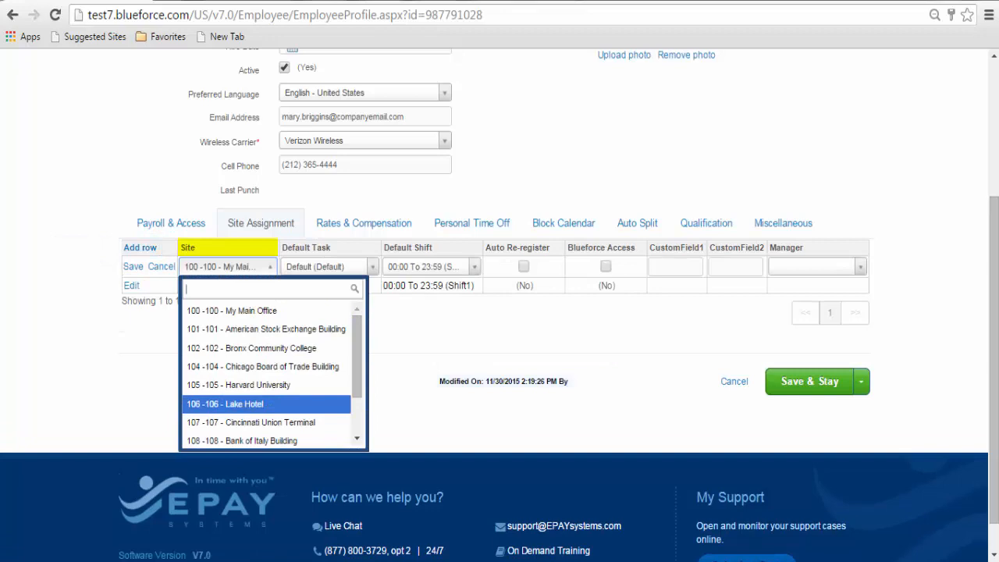
pyautogui.click(225, 404)
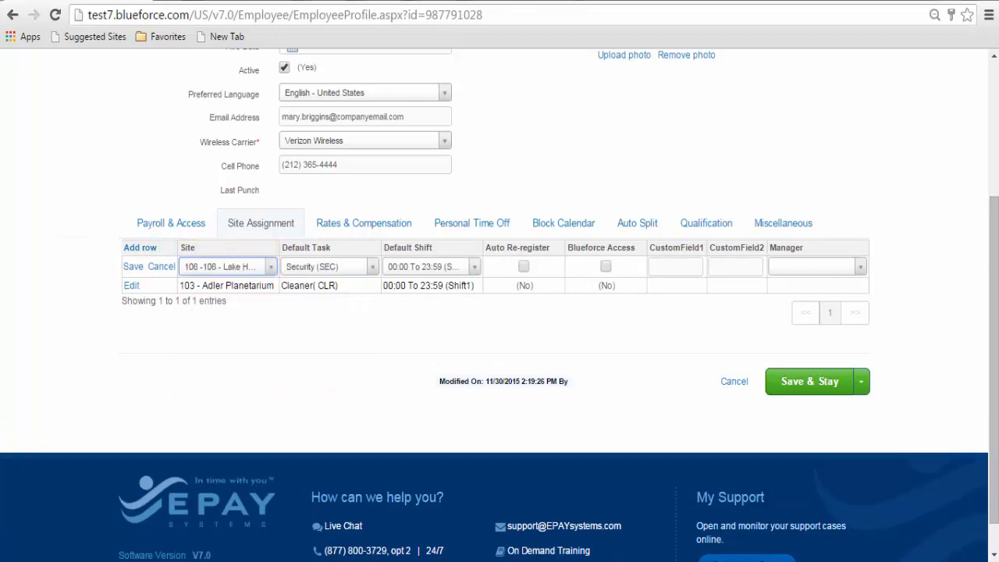
pyautogui.click(330, 267)
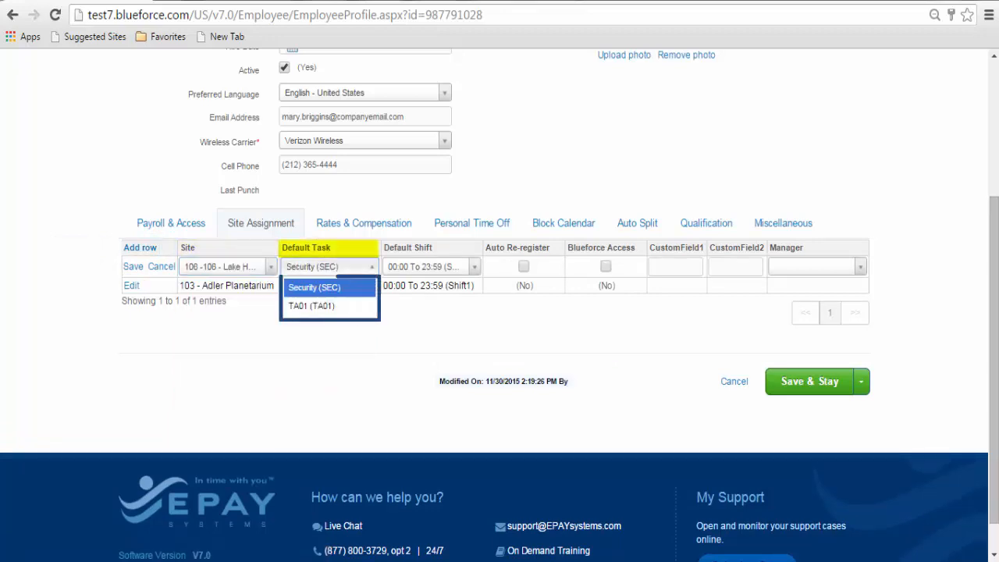
pyautogui.click(313, 288)
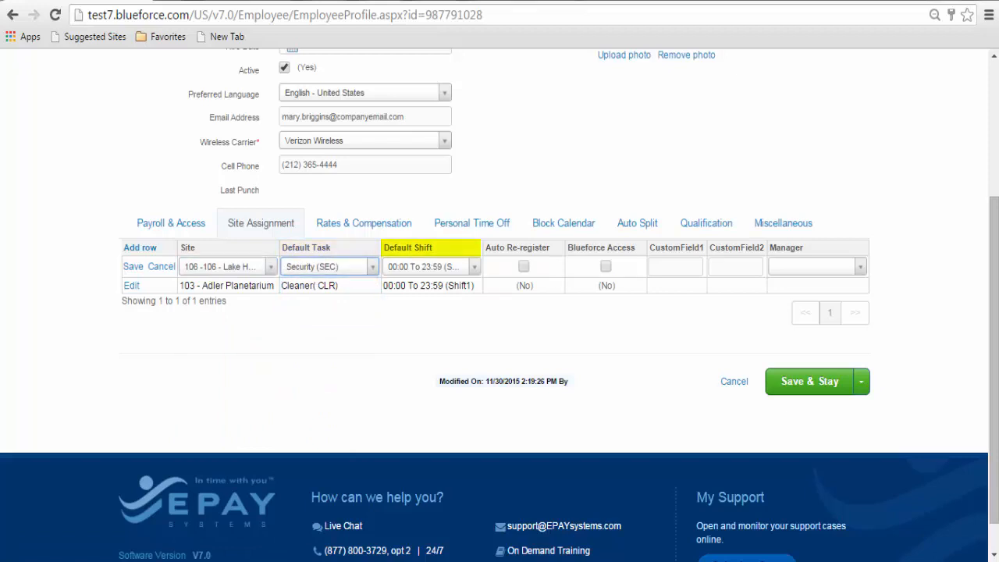
pyautogui.click(432, 267)
pyautogui.click(437, 287)
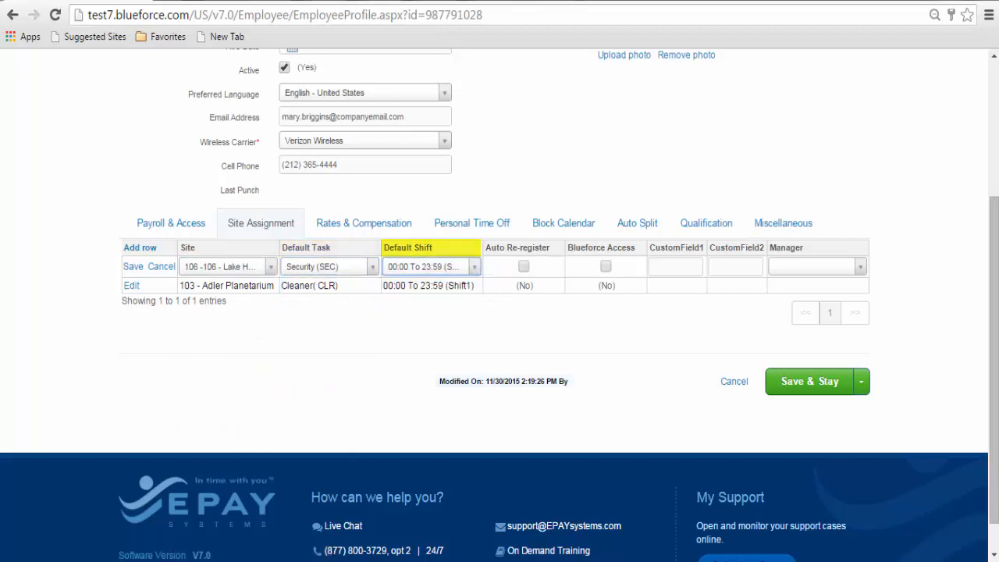
pyautogui.click(606, 267)
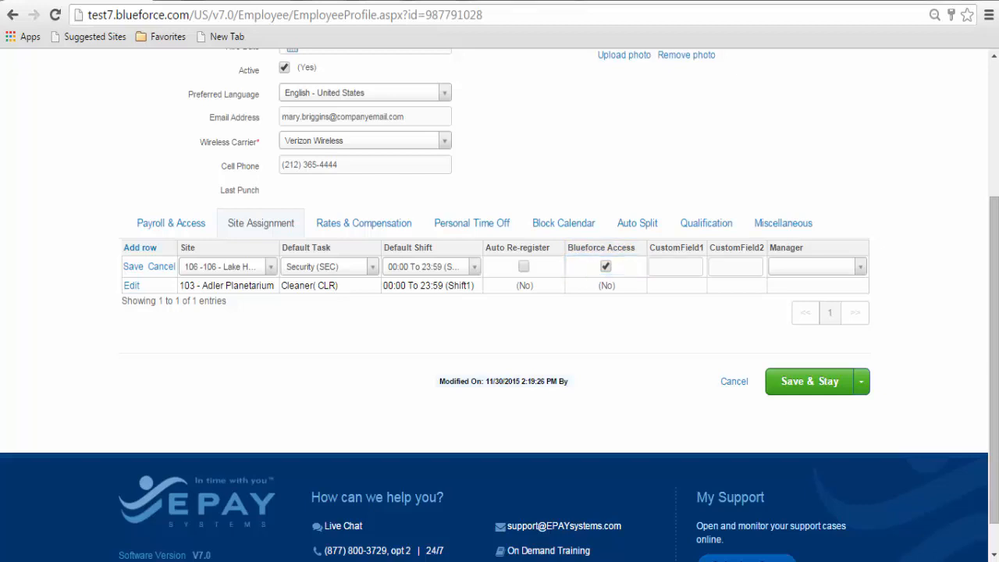
# - Enter 'East manhattan' in CustomField1 and save the Lake Hotel assignment
pyautogui.click(675, 267)
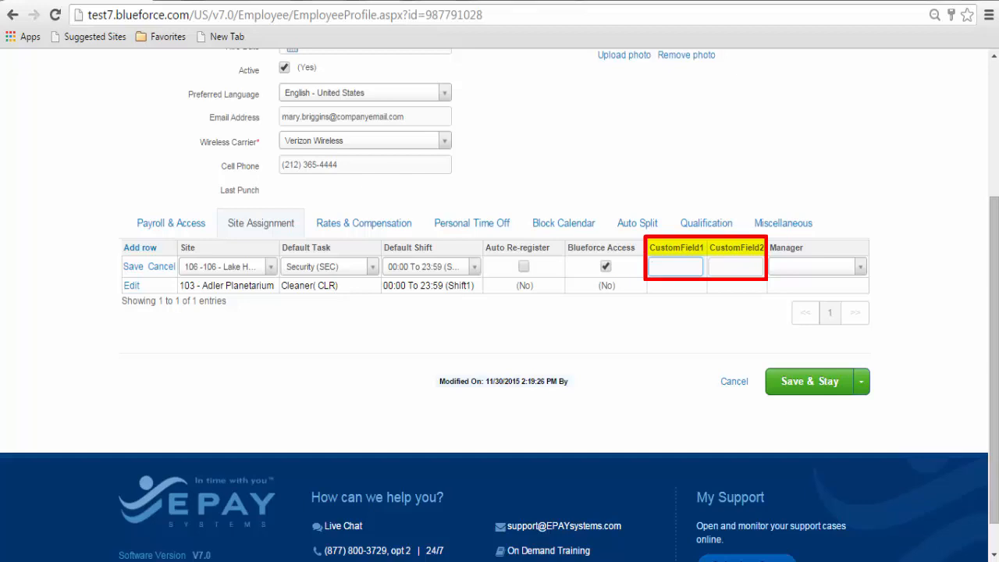
pyautogui.write('East manh')
pyautogui.write('attan')
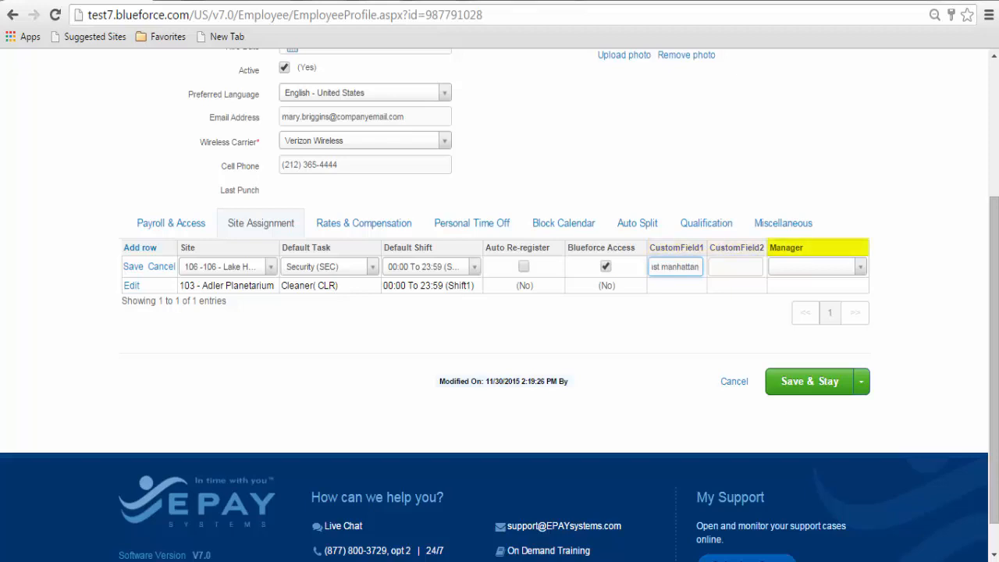
pyautogui.click(816, 267)
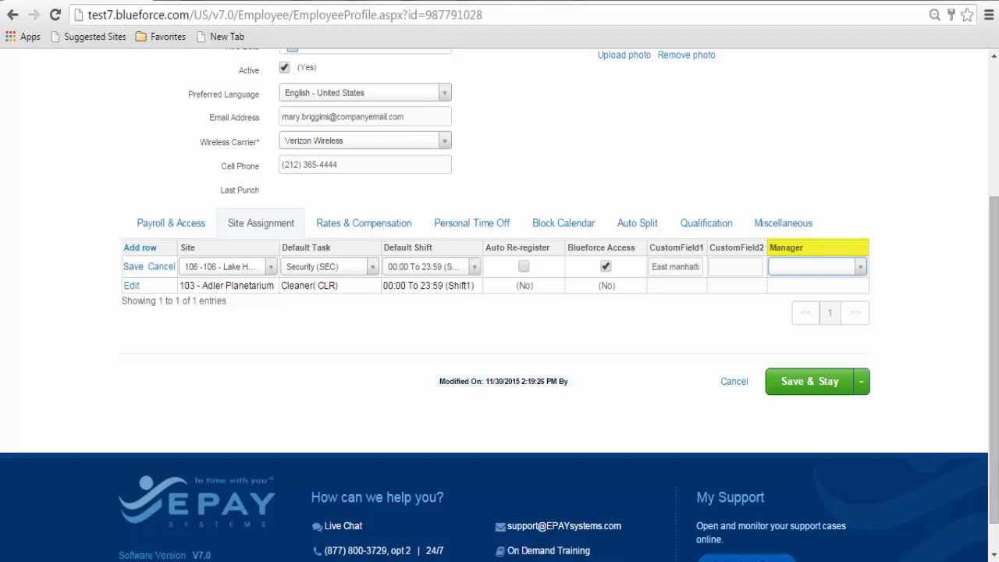
pyautogui.click(133, 266)
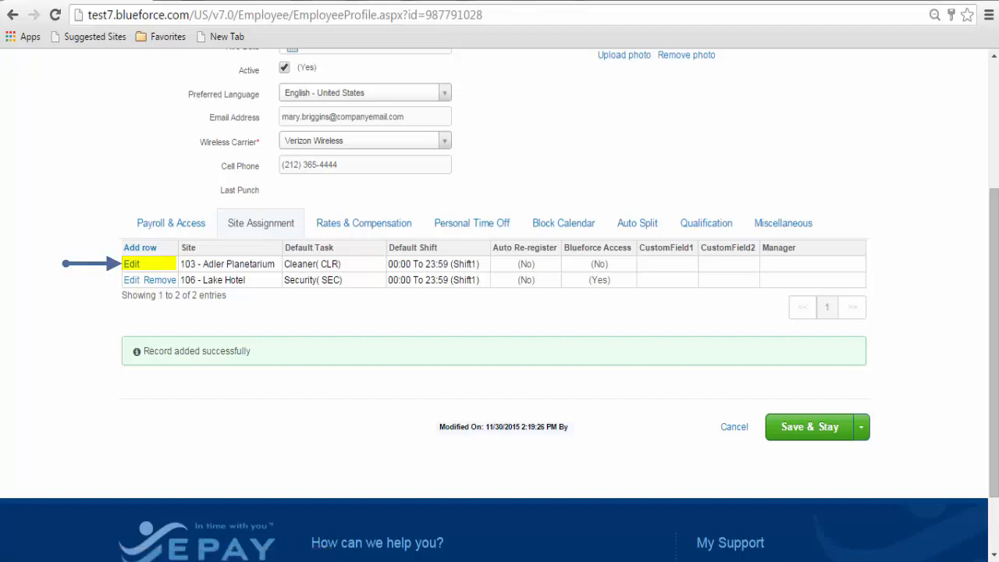
# - Grant Blueforce Access on the Adler Planetarium assignment, save it, then Save & Return the profile
pyautogui.click(131, 264)
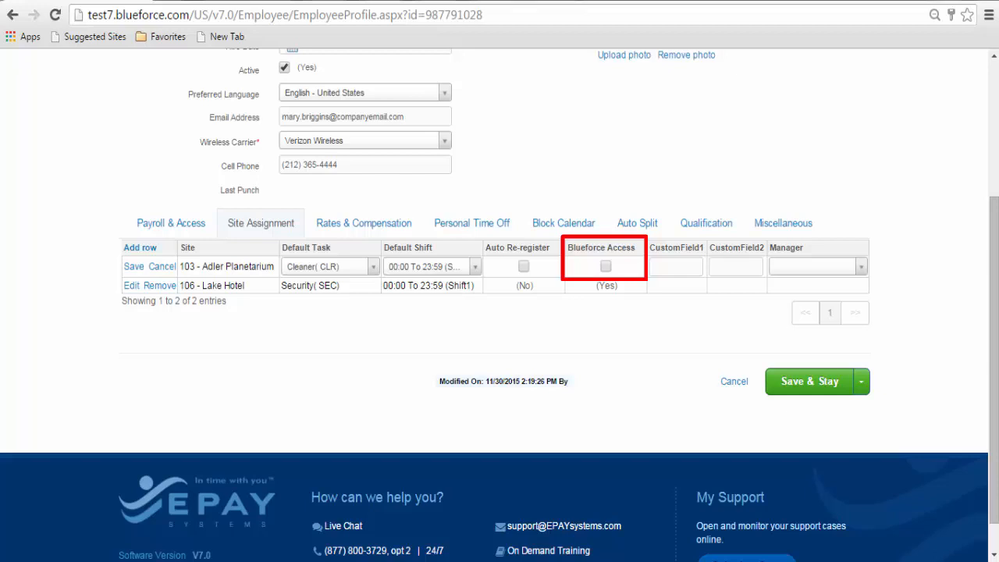
pyautogui.click(606, 267)
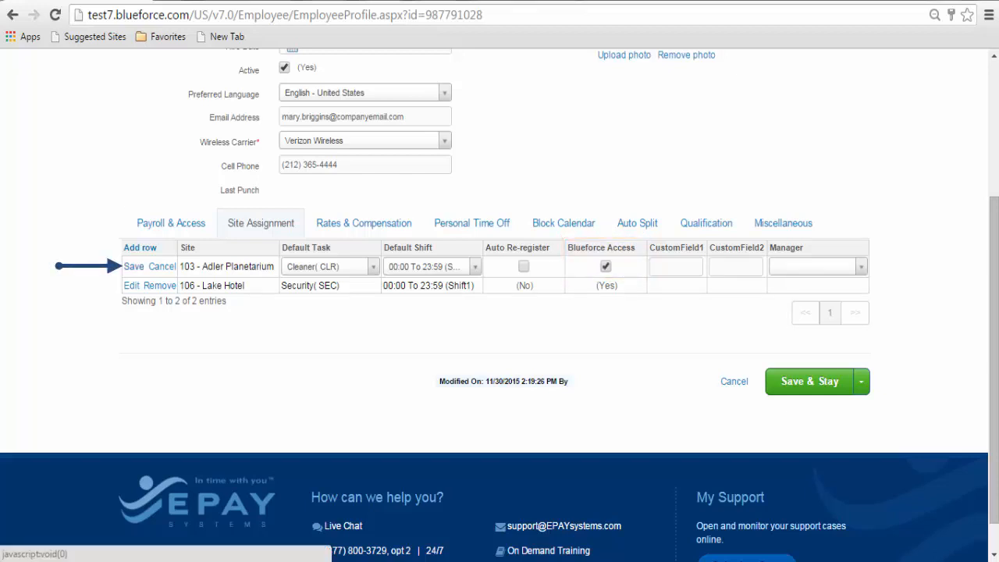
pyautogui.click(134, 266)
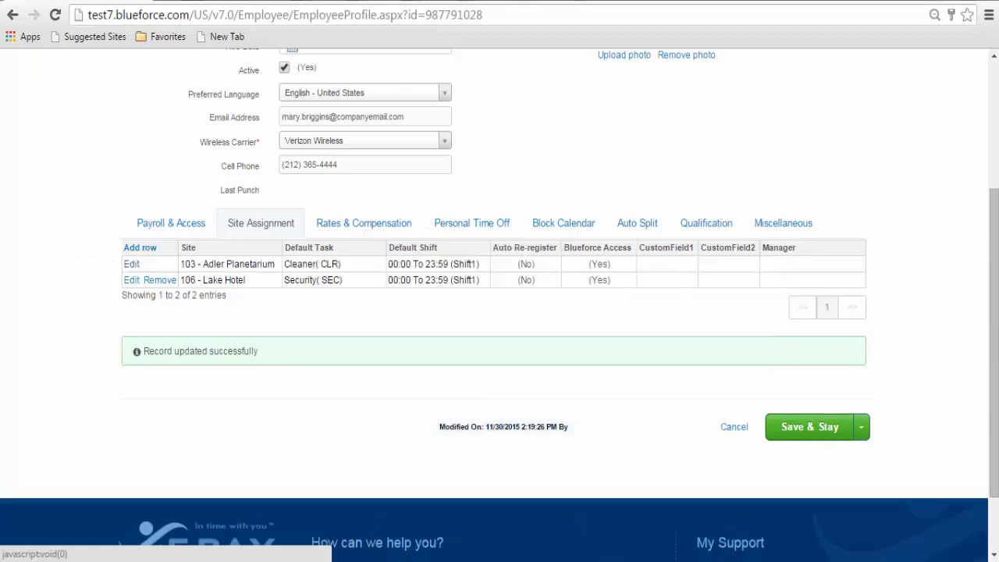
pyautogui.click(861, 427)
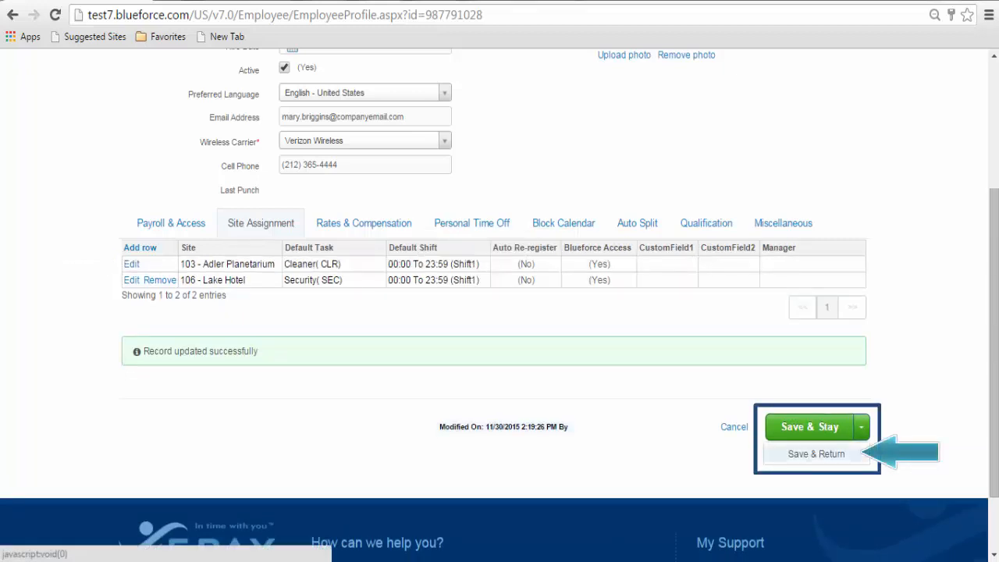
pyautogui.click(815, 453)
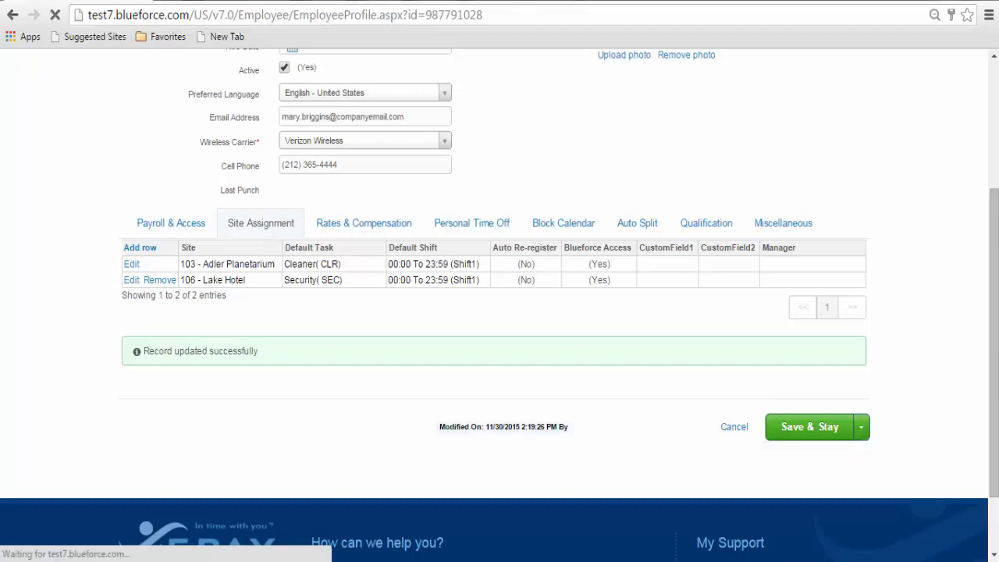